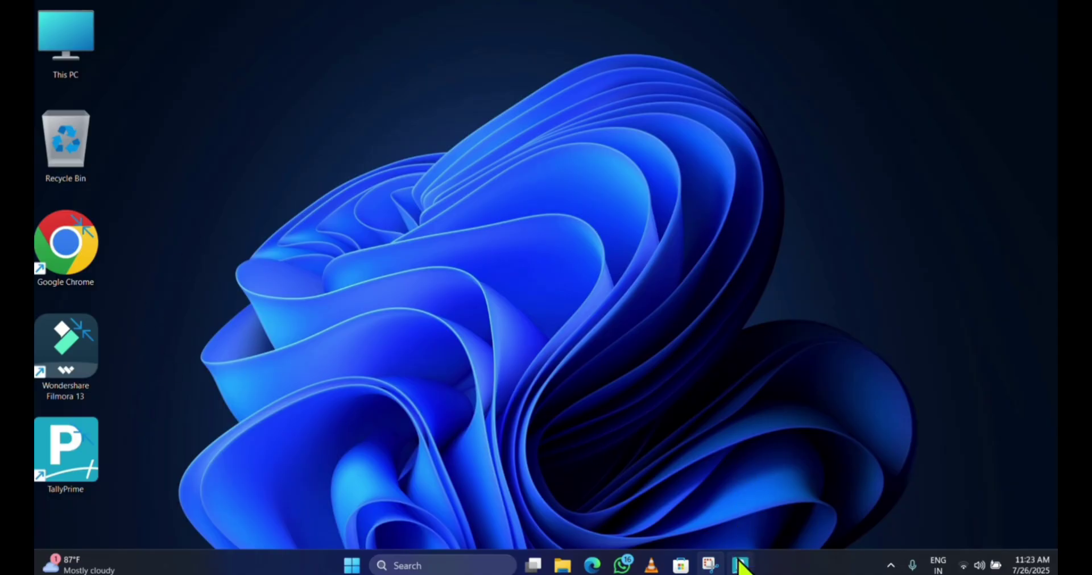
- Restore the TallyPrime window showing the Gateway of Tally from its taskbar preview
{"action": "mouse_move", "coordinate": [740, 563]}
{"action": "left_click", "coordinate": [734, 506]}
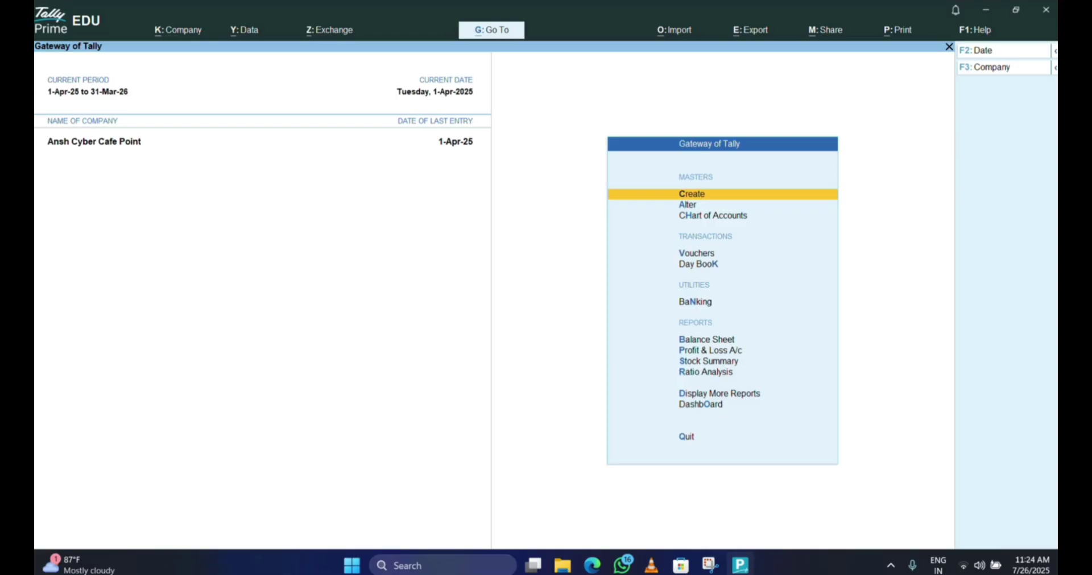
- Go from Create to Change Company and choose Create Company for a blank company form
{"action": "key", "text": "Down"}
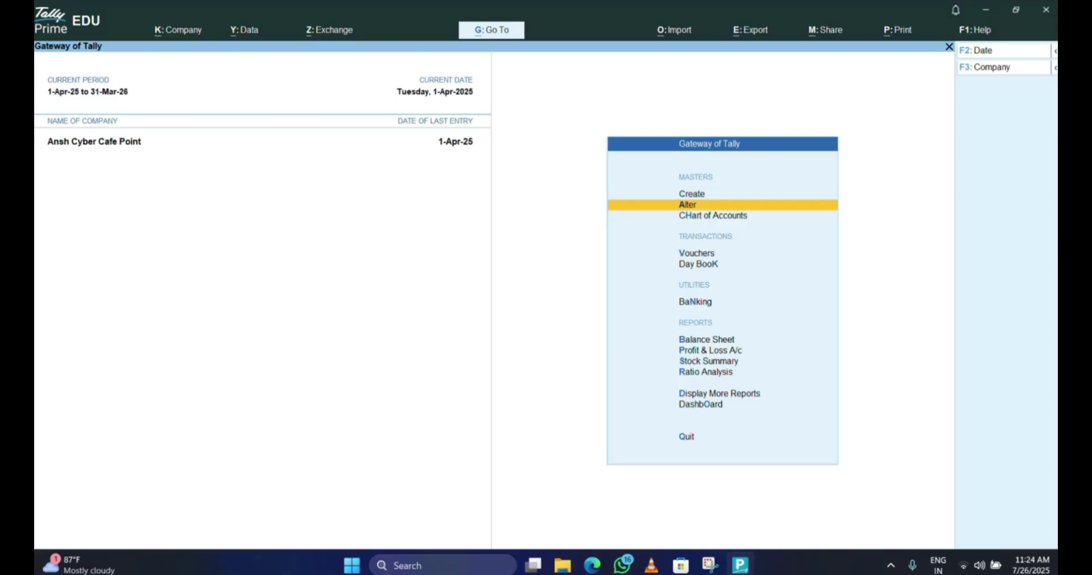
{"action": "key", "text": "Up"}
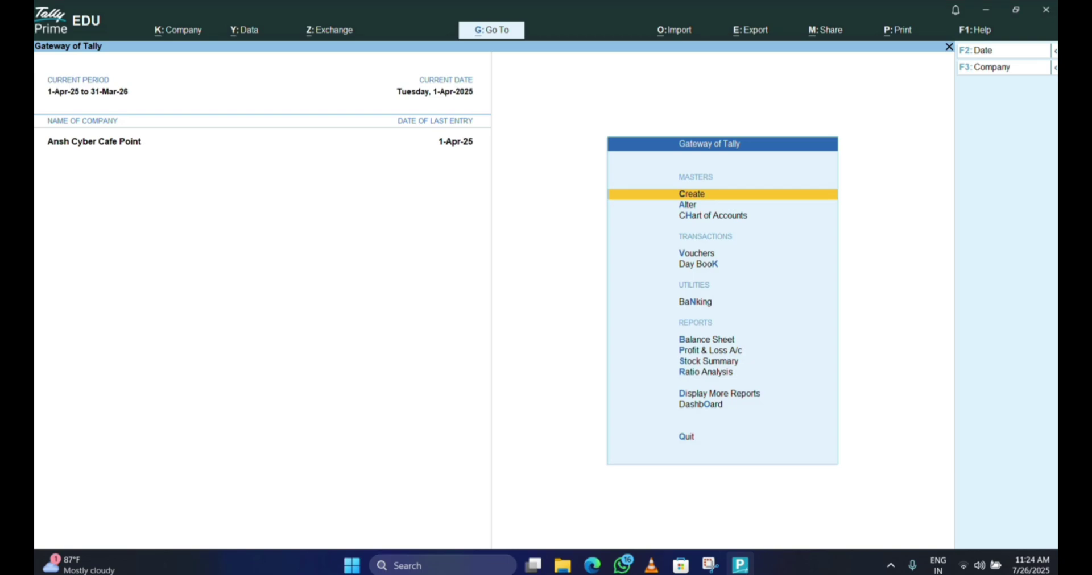
{"action": "key", "text": "Return"}
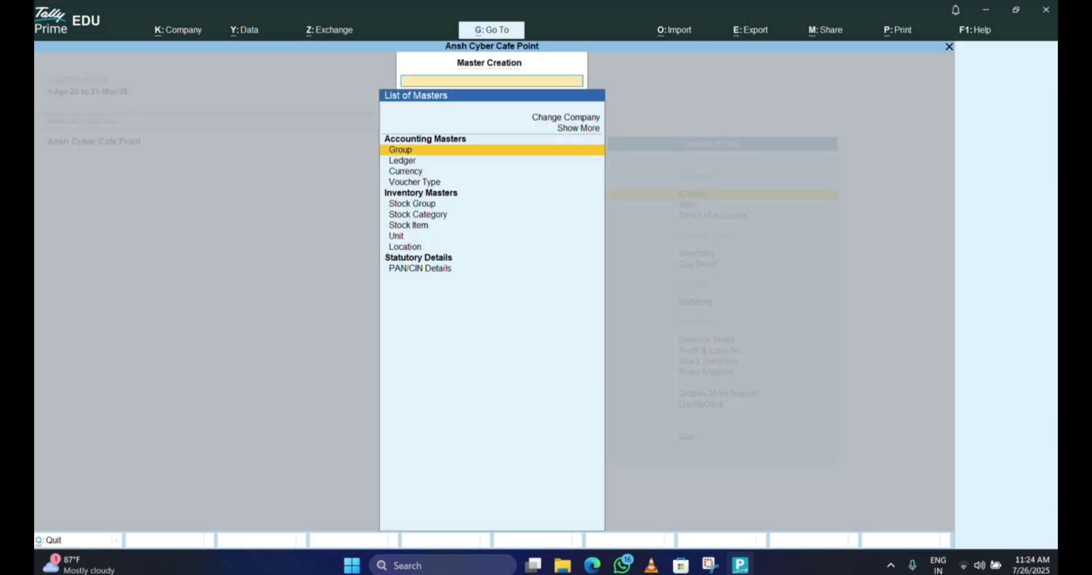
{"action": "key", "text": "Up"}
{"action": "key", "text": "Up"}
{"action": "key", "text": "Return"}
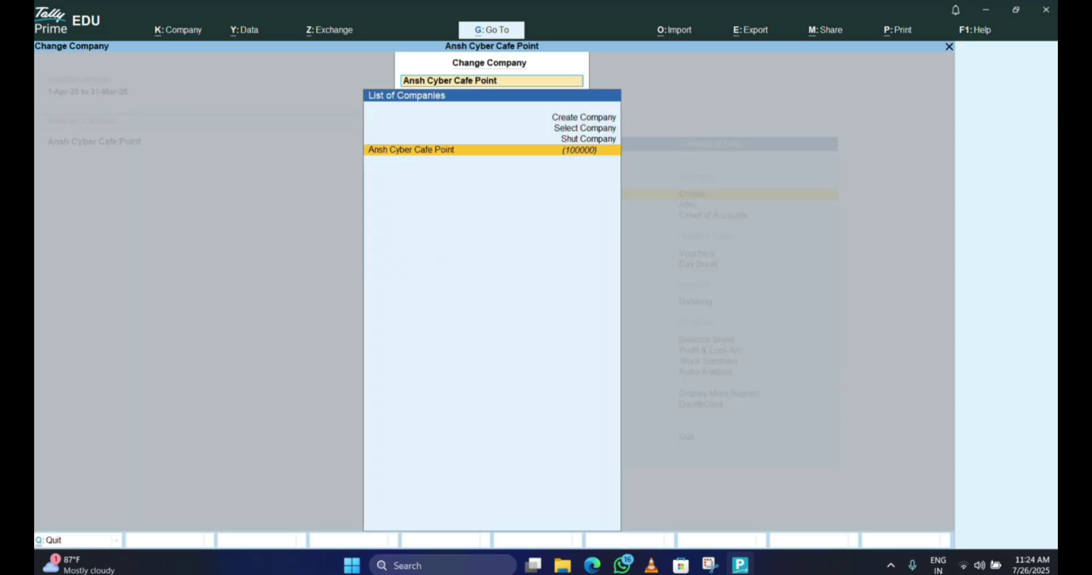
{"action": "key", "text": "Up"}
{"action": "key", "text": "Up"}
{"action": "key", "text": "Up"}
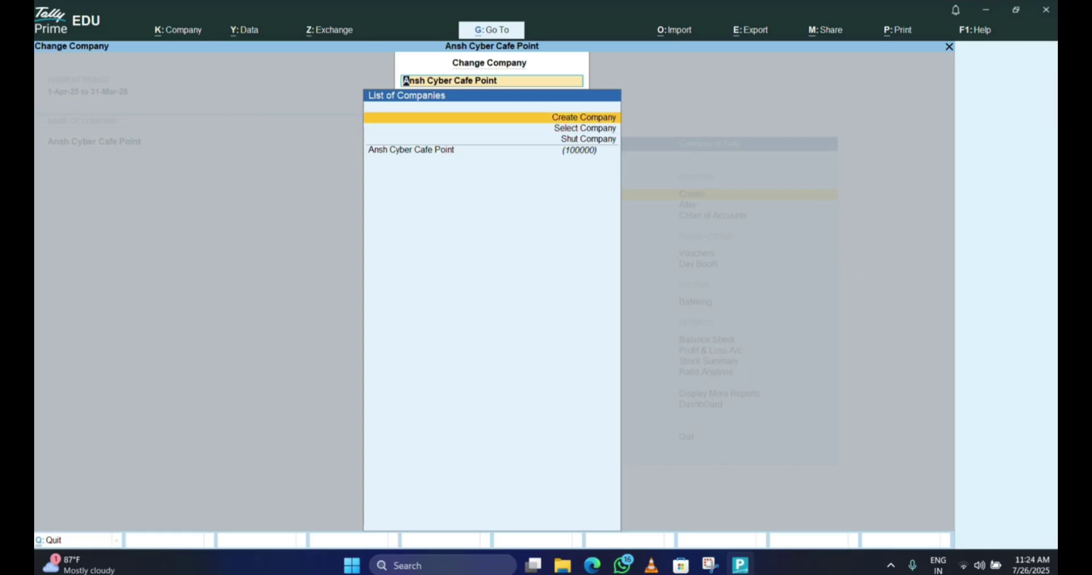
{"action": "key", "text": "Down"}
{"action": "key", "text": "Down"}
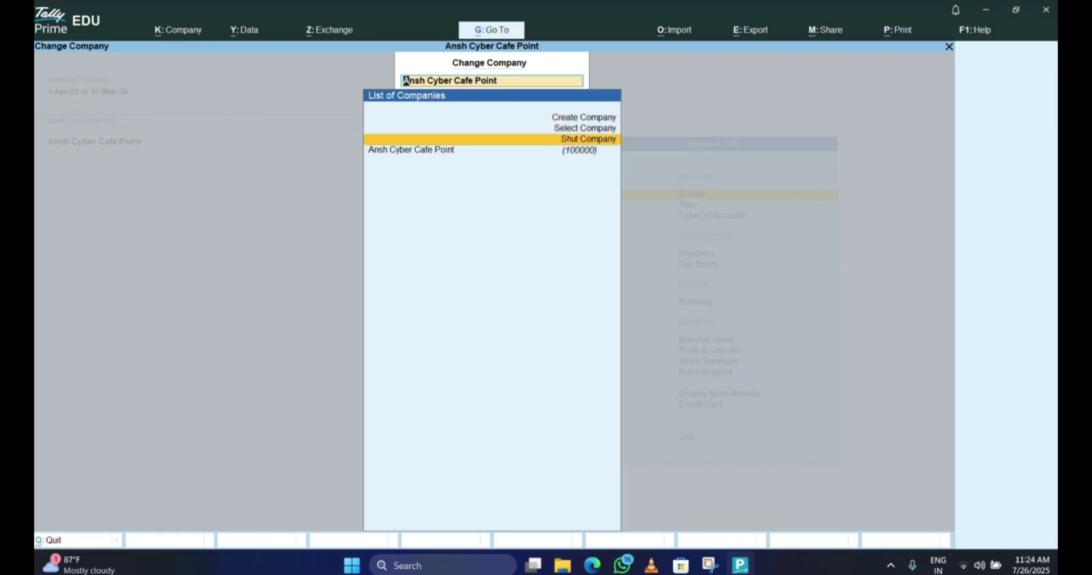
{"action": "key", "text": "Up"}
{"action": "key", "text": "Up"}
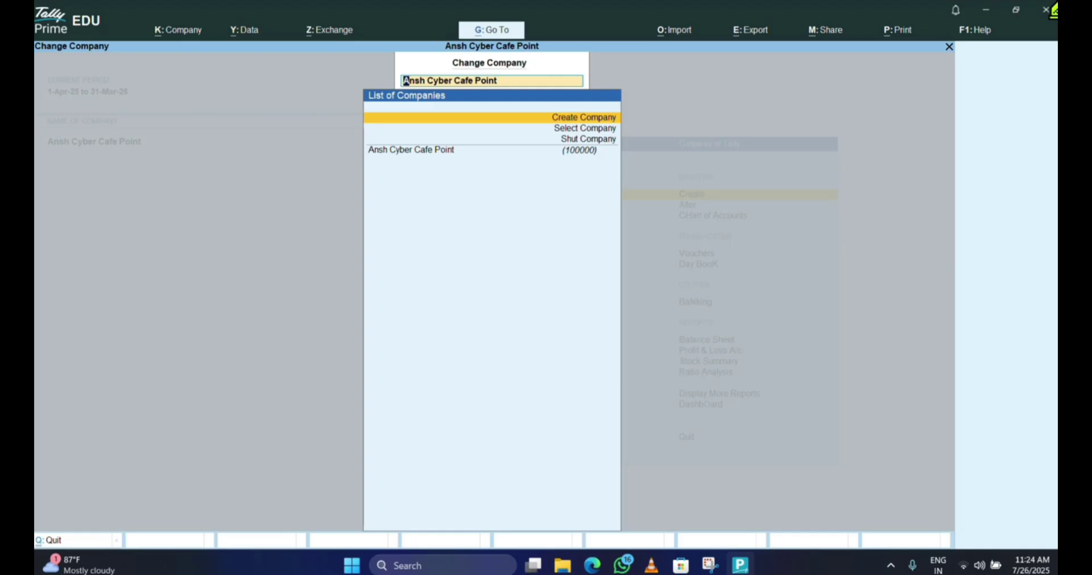
{"action": "key", "text": "Return"}
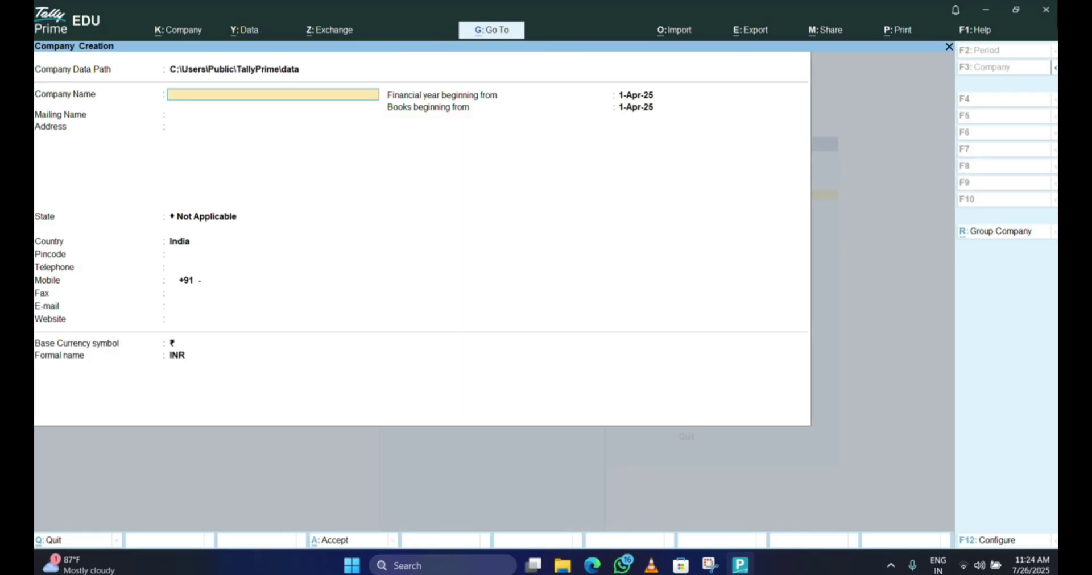
- Enter 'Ansh Pvt Ltd' as company and mailing name, with address Lucknow
{"action": "type", "text": "Ansh Pvt Ltd"}
{"action": "key", "text": "Return"}
{"action": "key", "text": "Return"}
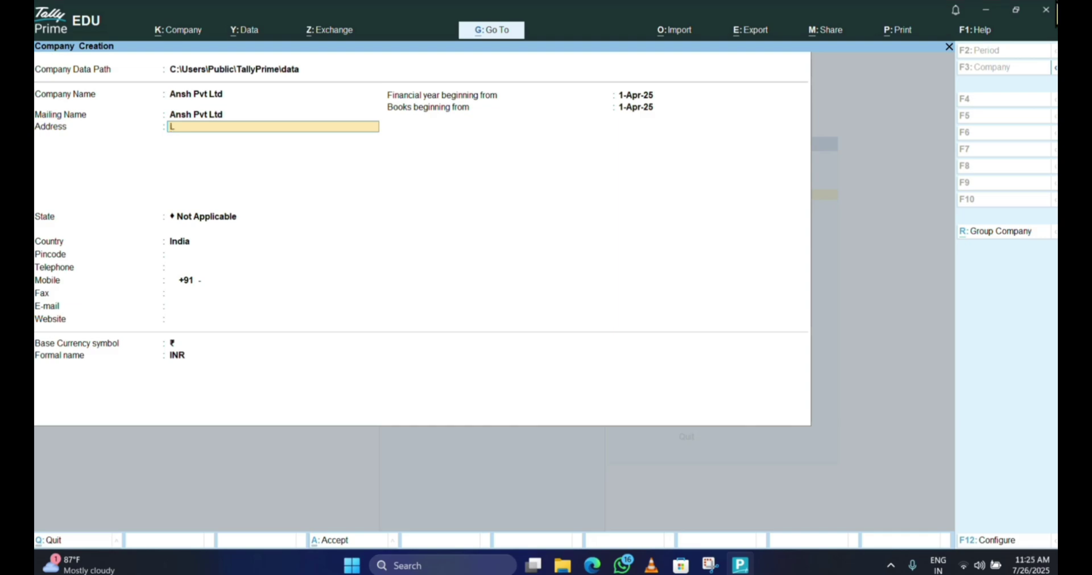
{"action": "type", "text": "Lucknow"}
{"action": "key", "text": "Return"}
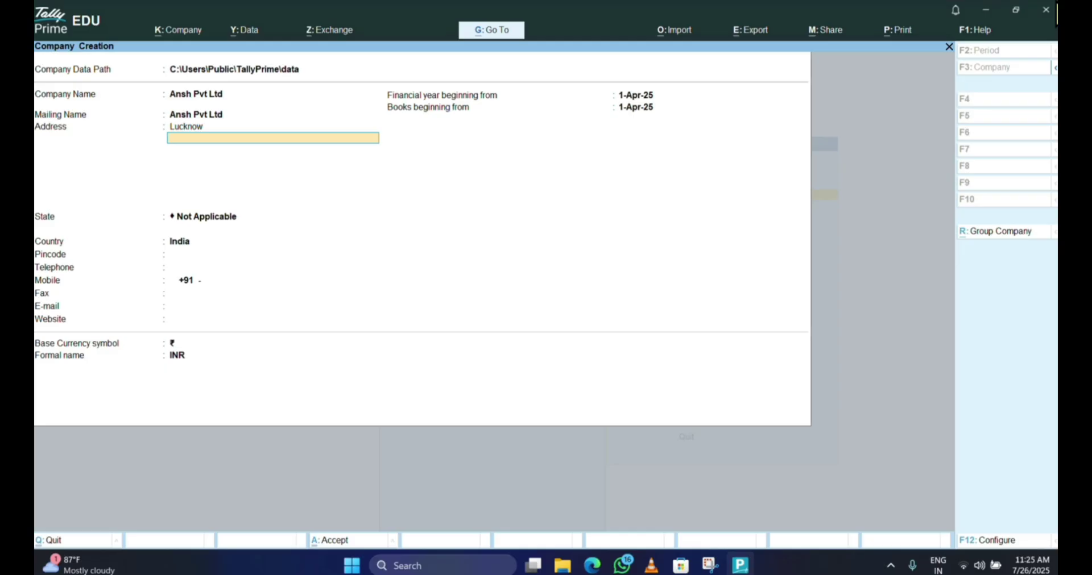
{"action": "key", "text": "Return"}
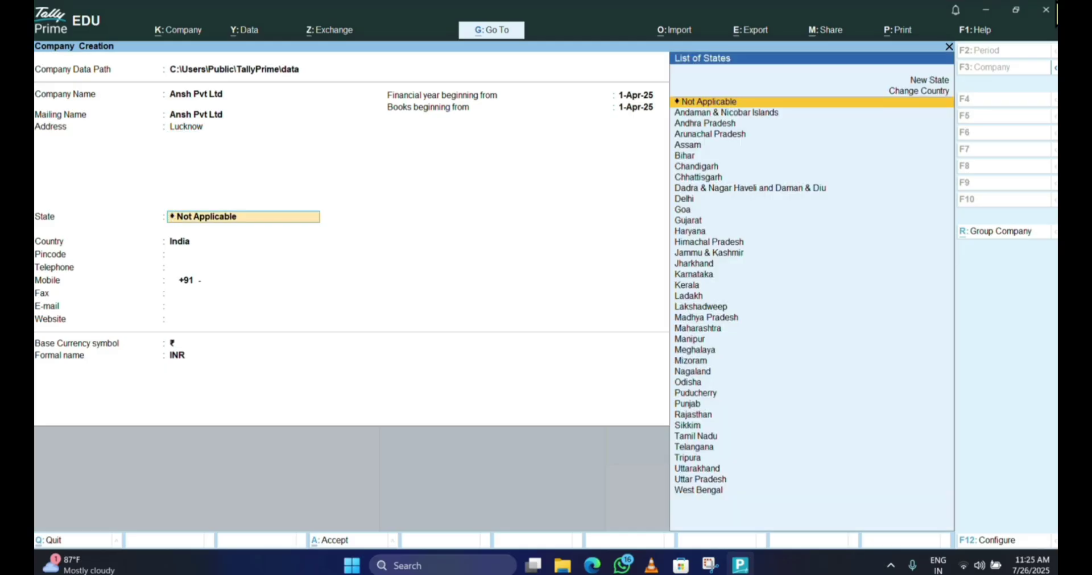
- Set the state to Uttar Pradesh and the pincode to 226004
{"action": "type", "text": "Utt"}
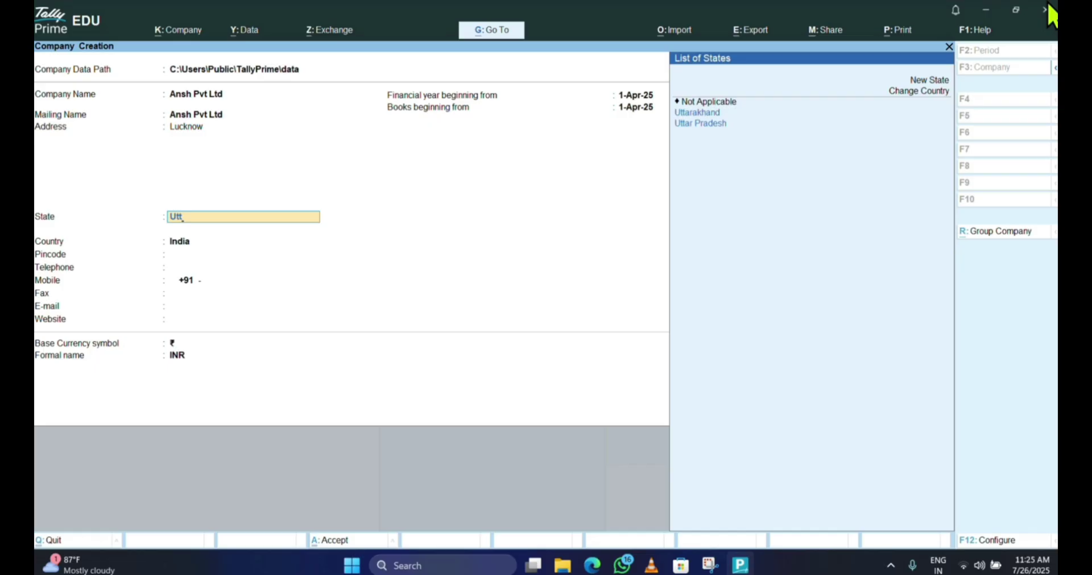
{"action": "key", "text": "Down"}
{"action": "key", "text": "Return"}
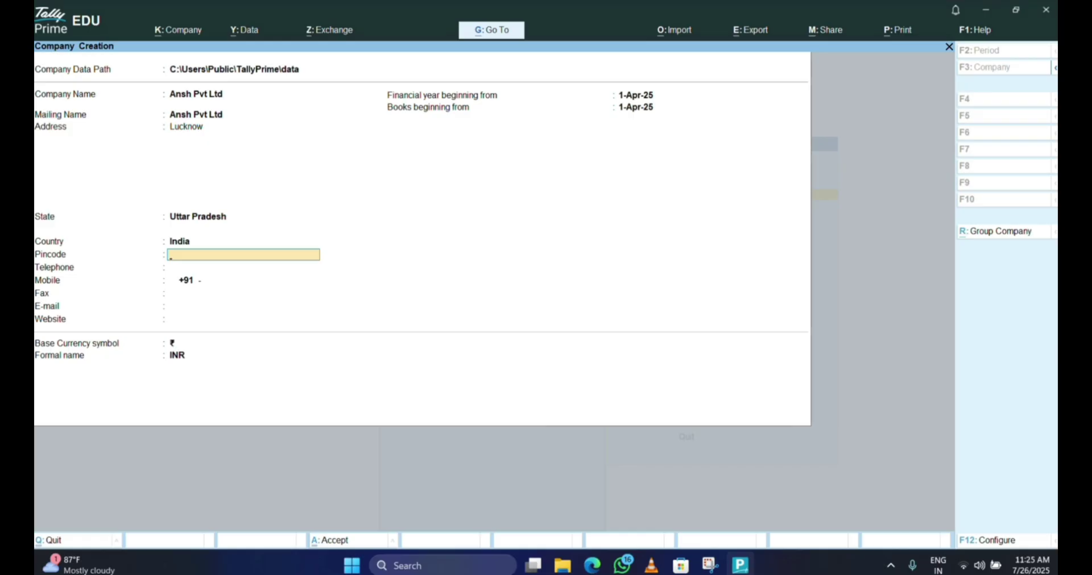
{"action": "type", "text": "226004"}
{"action": "key", "text": "Return"}
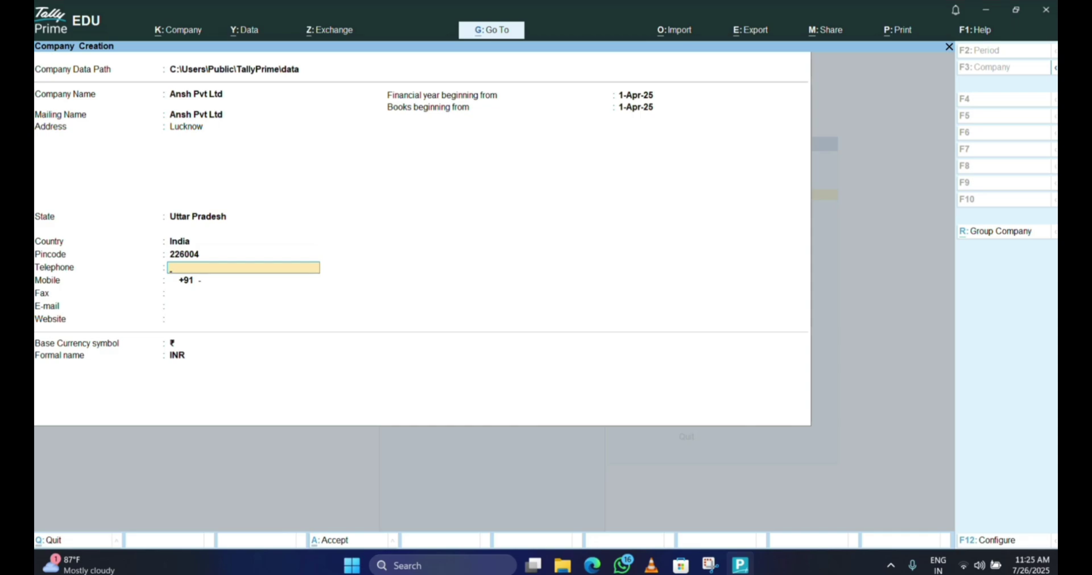
- Enter the mobile number and leave the remaining fields, dates and INR currency at their defaults
{"action": "key", "text": "Return"}
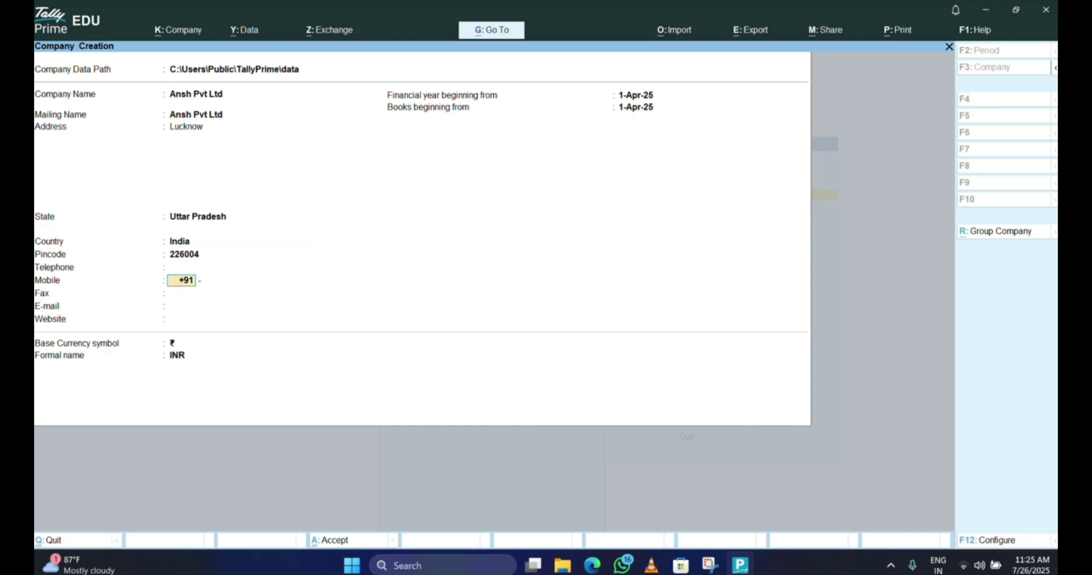
{"action": "key", "text": "Return"}
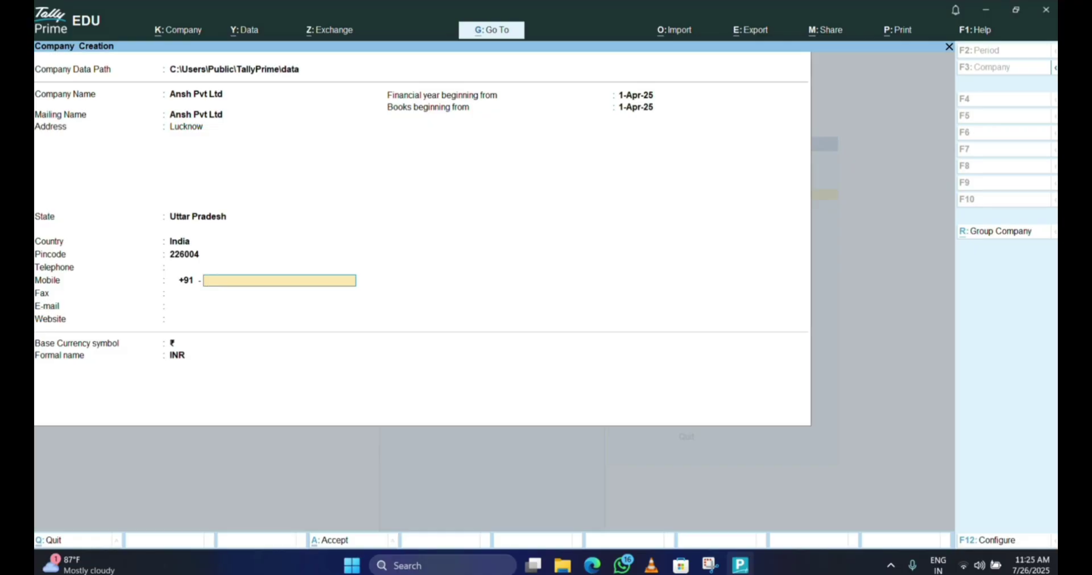
{"action": "key", "text": "Return"}
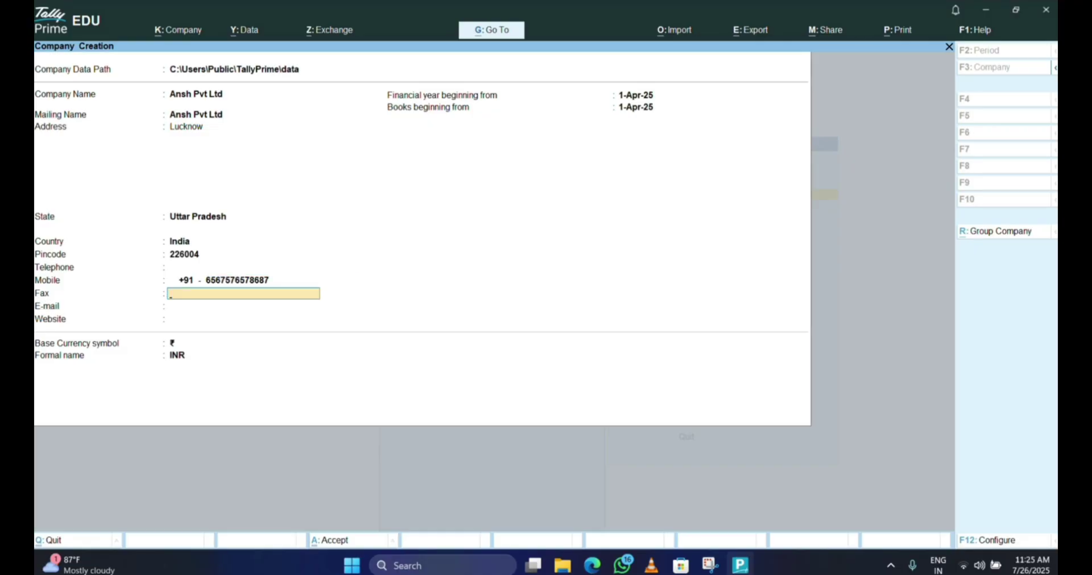
{"action": "key", "text": "Return"}
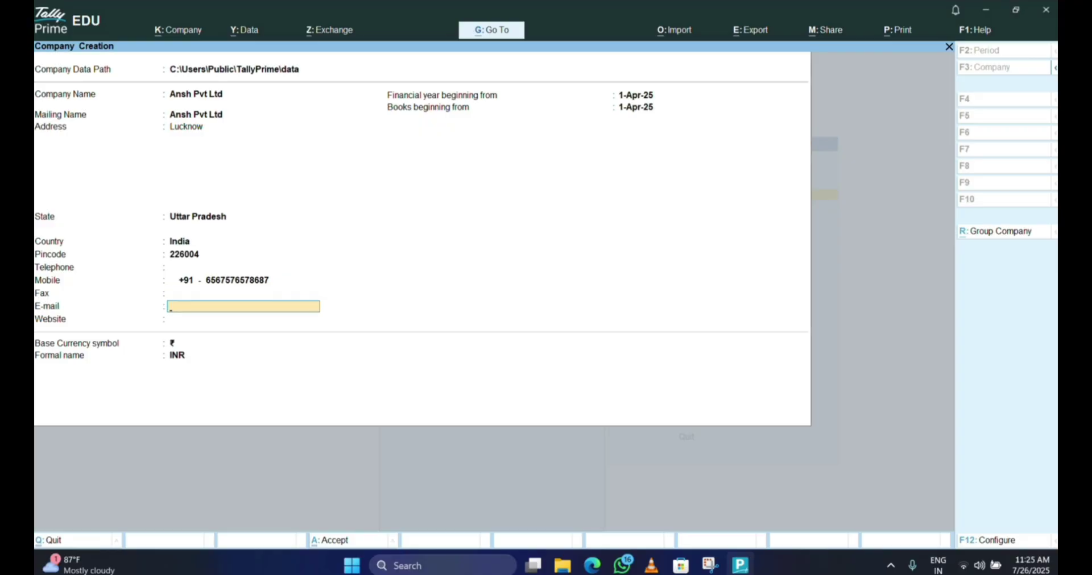
{"action": "key", "text": "Return"}
{"action": "key", "text": "Return"}
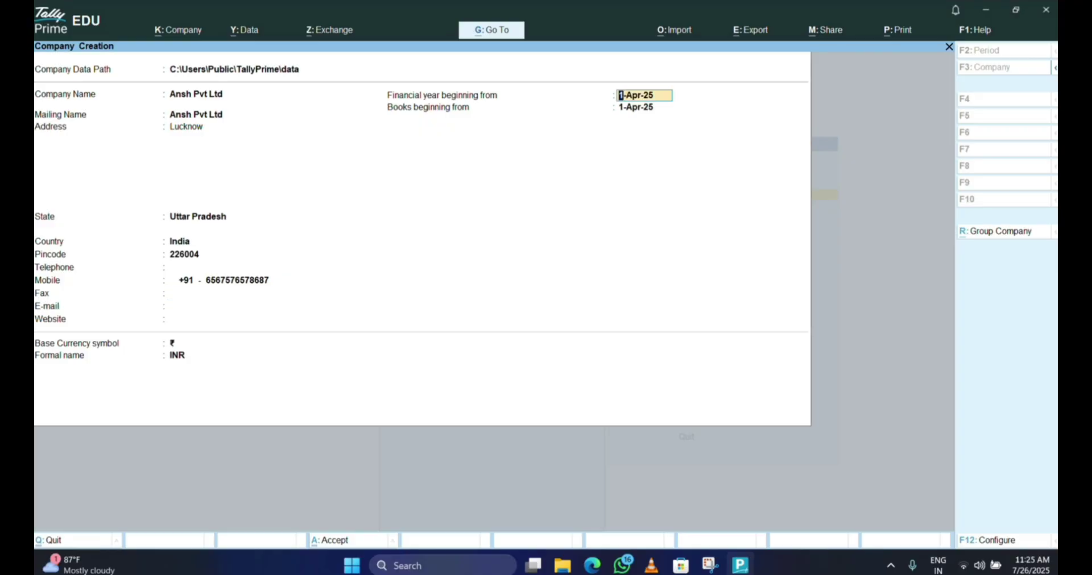
{"action": "key", "text": "Return"}
{"action": "key", "text": "Return"}
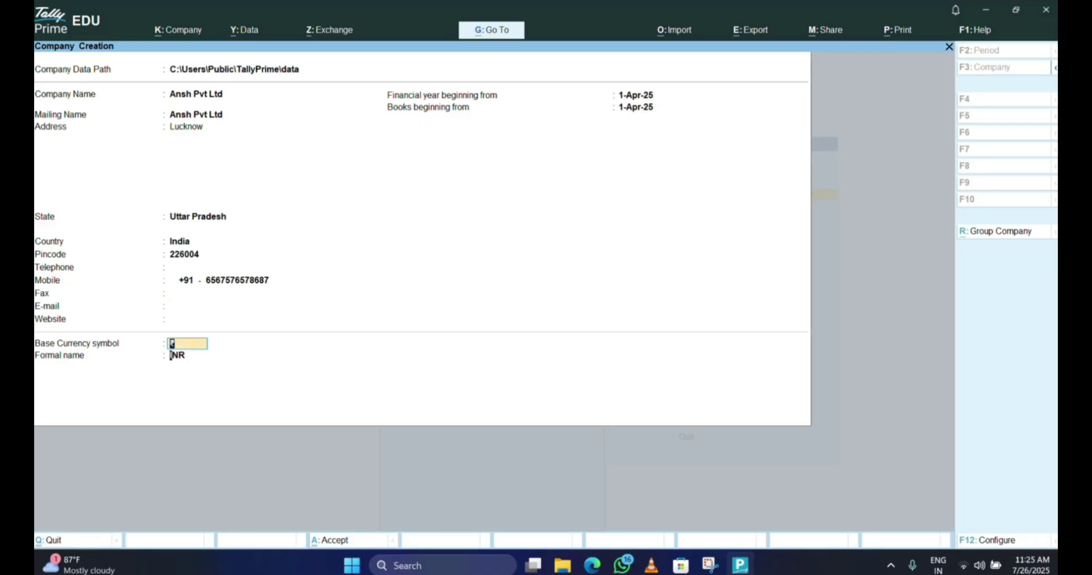
{"action": "key", "text": "Return"}
{"action": "key", "text": "Return"}
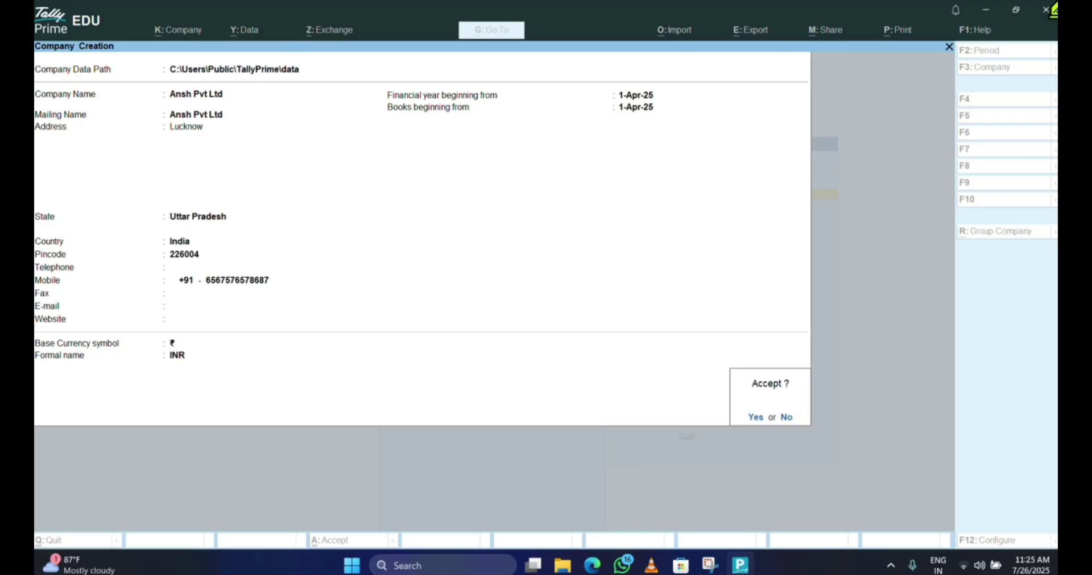
- Accept the Ansh Pvt Ltd company and set Enable GST to No in its features
{"action": "key", "text": "Return"}
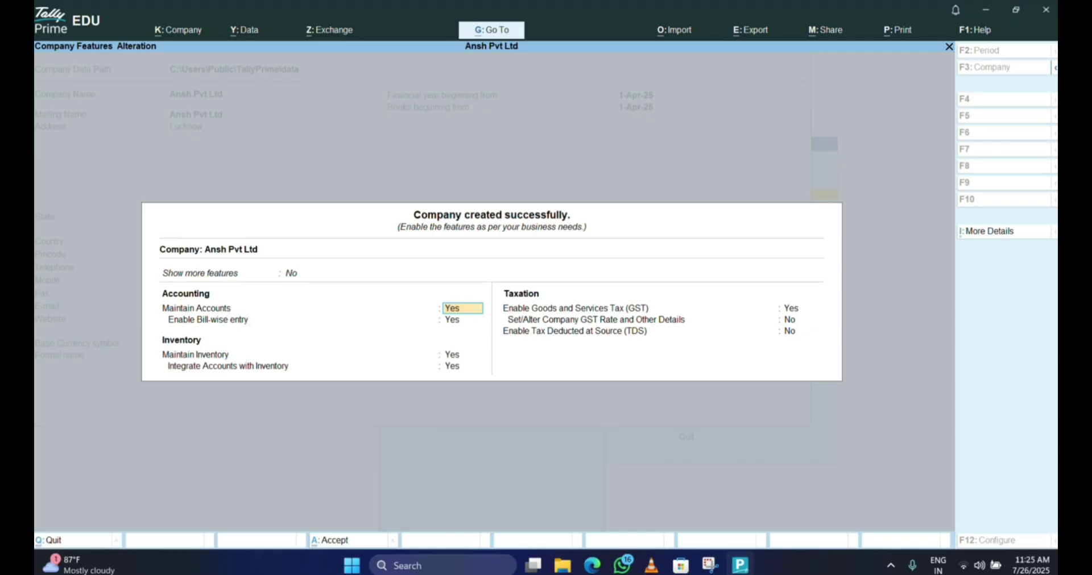
{"action": "key", "text": "Return"}
{"action": "key", "text": "Return"}
{"action": "key", "text": "Return"}
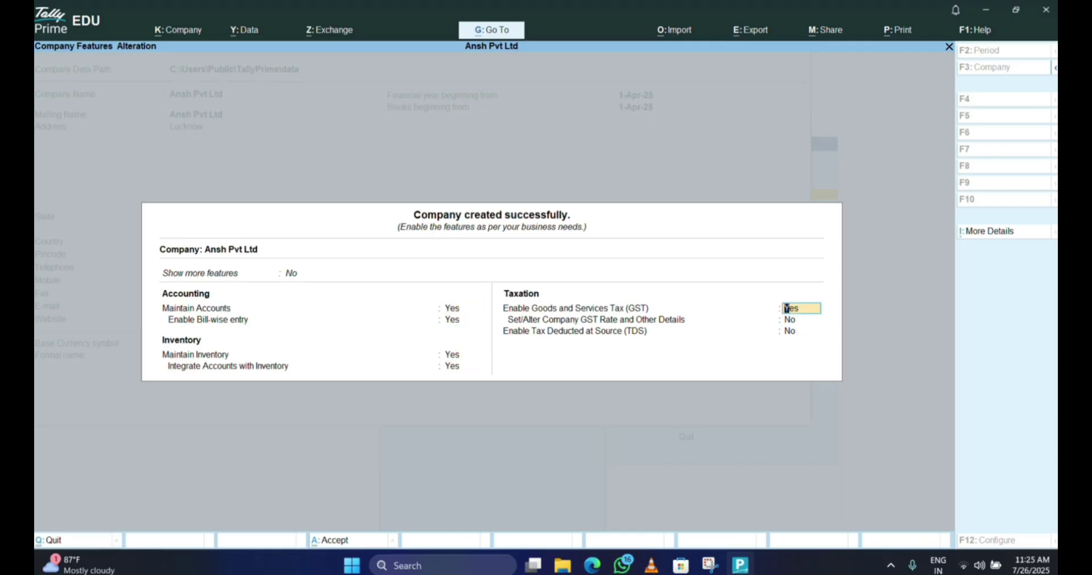
{"action": "type", "text": "n"}
{"action": "key", "text": "Return"}
{"action": "key", "text": "Return"}
{"action": "key", "text": "Return"}
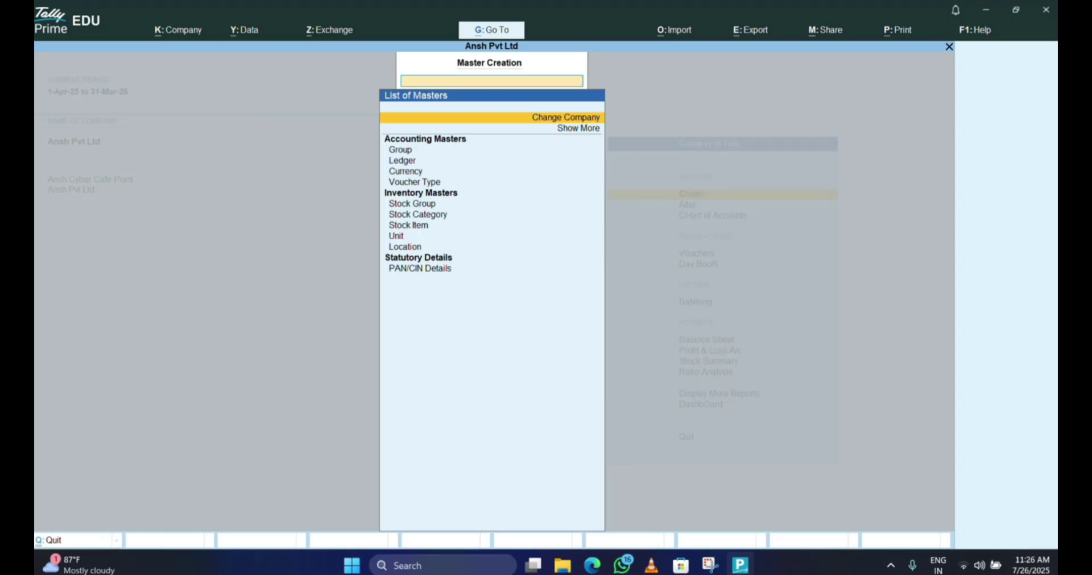
- Quit ledger creation back to the Gateway and make Ansh Cyber Cafe Point the current company
{"action": "key", "text": "Down"}
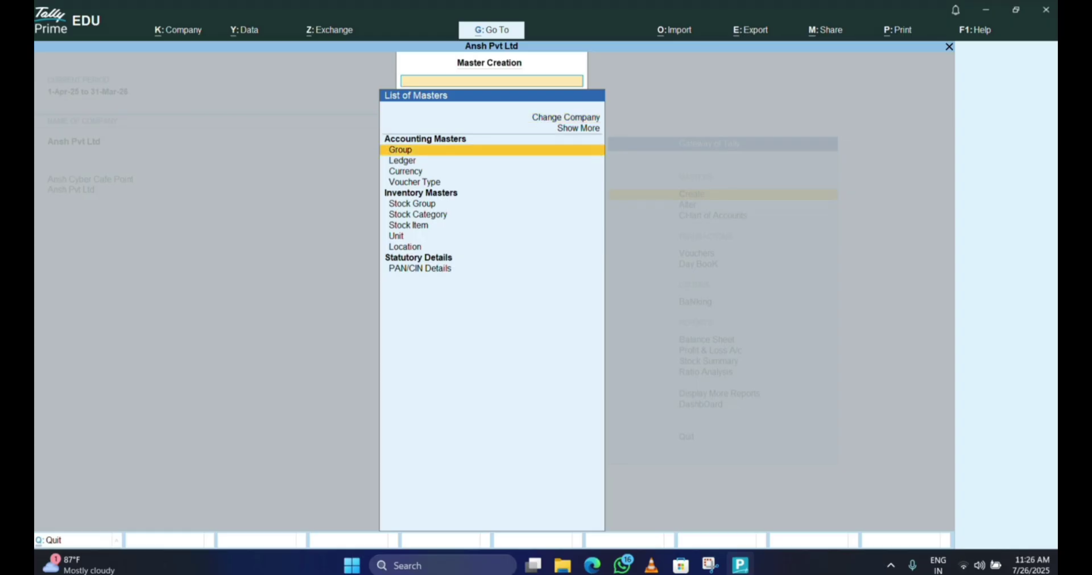
{"action": "key", "text": "Down"}
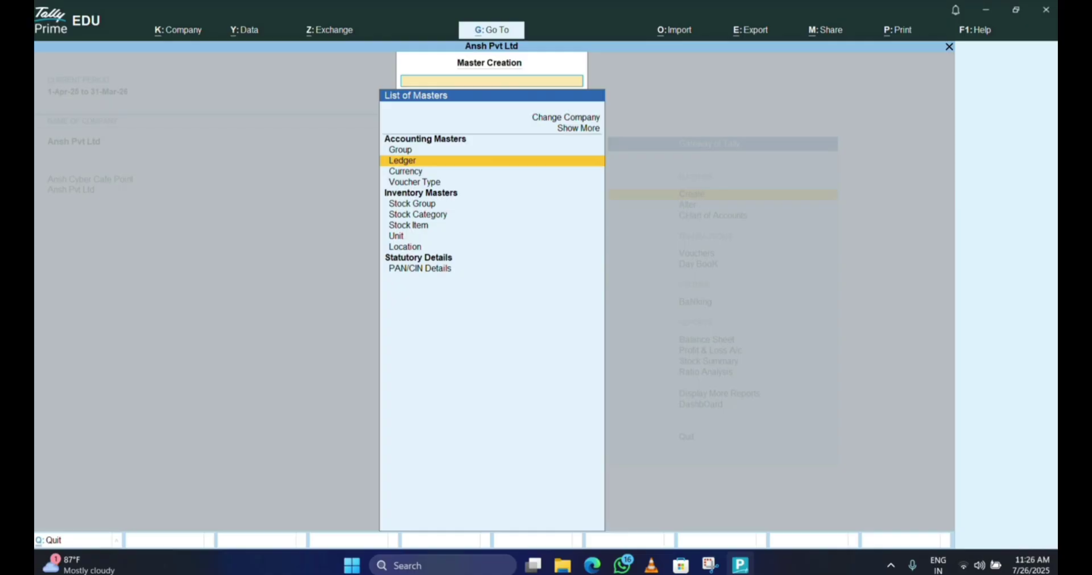
{"action": "key", "text": "Return"}
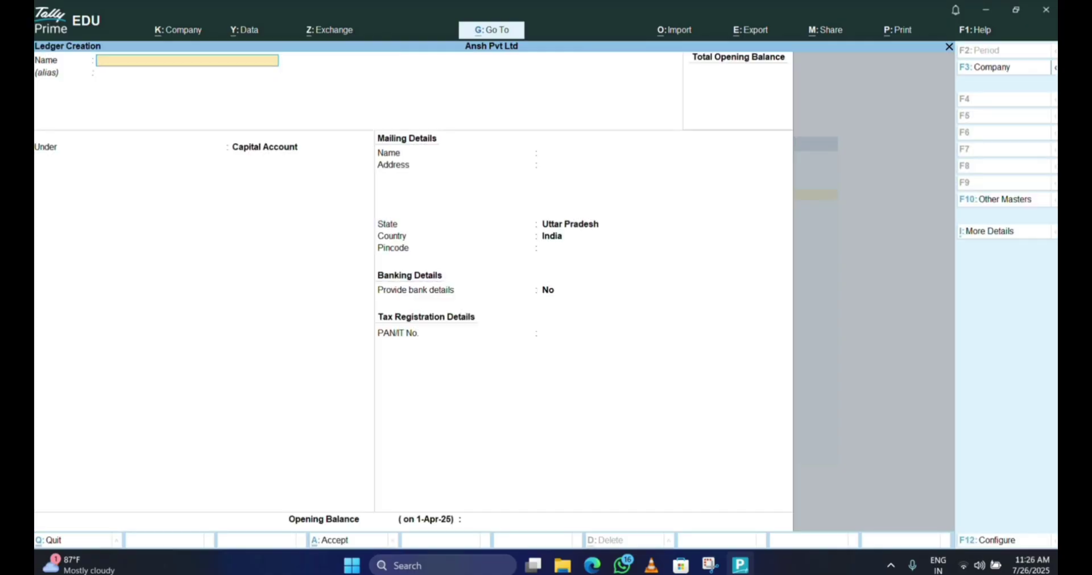
{"action": "key", "text": "Escape"}
{"action": "key", "text": "Return"}
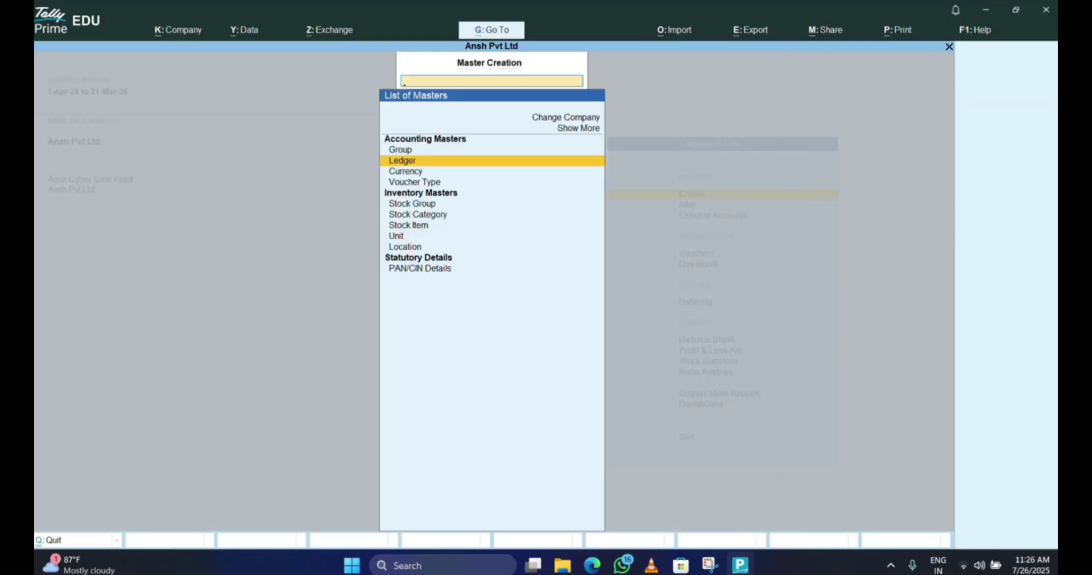
{"action": "key", "text": "Escape"}
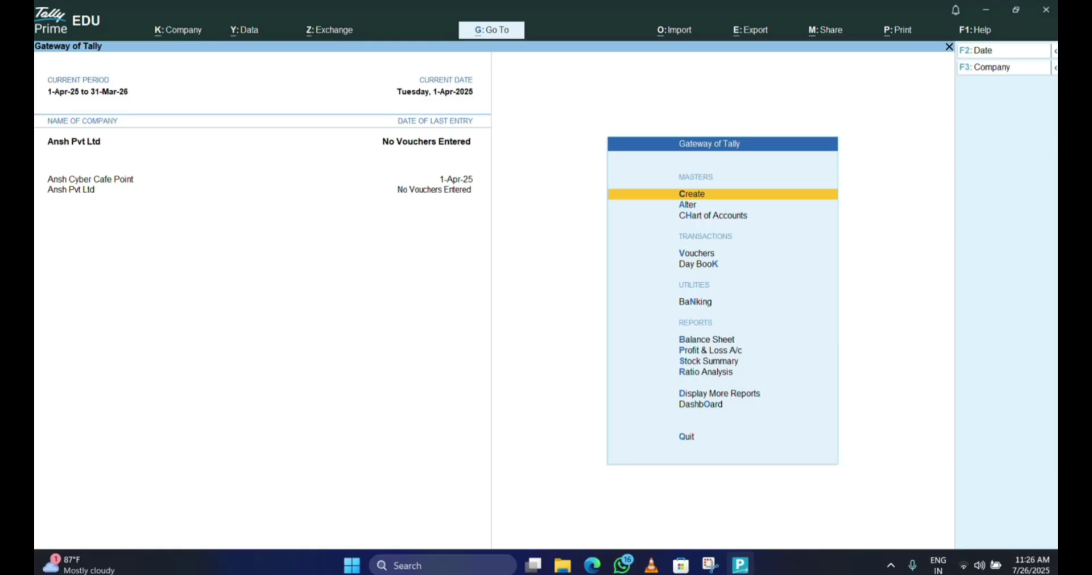
{"action": "left_click", "coordinate": [111, 180]}
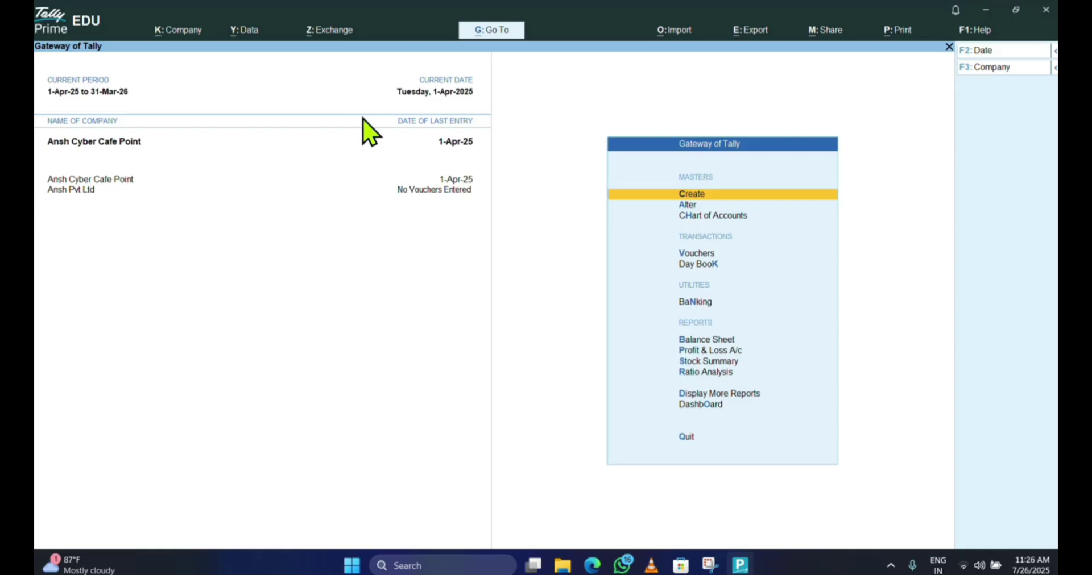
{"action": "key", "text": "Down"}
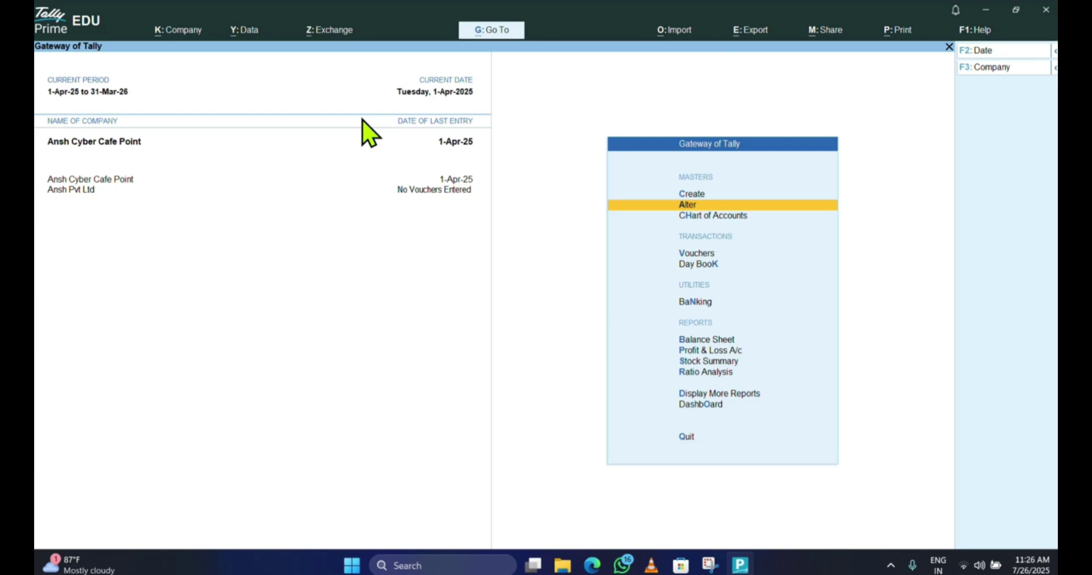
{"action": "key", "text": "Return"}
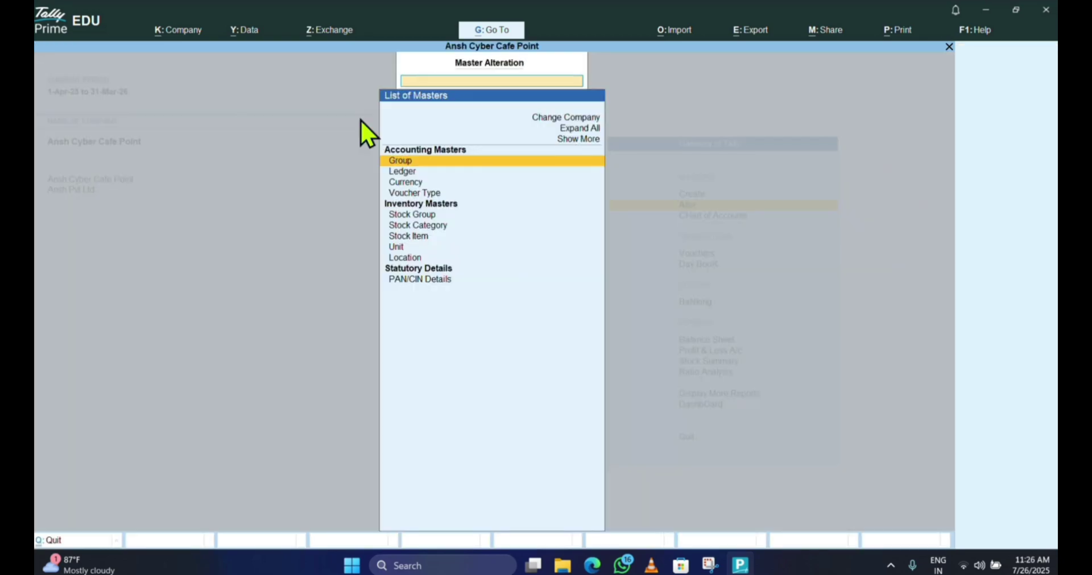
{"action": "key", "text": "Down"}
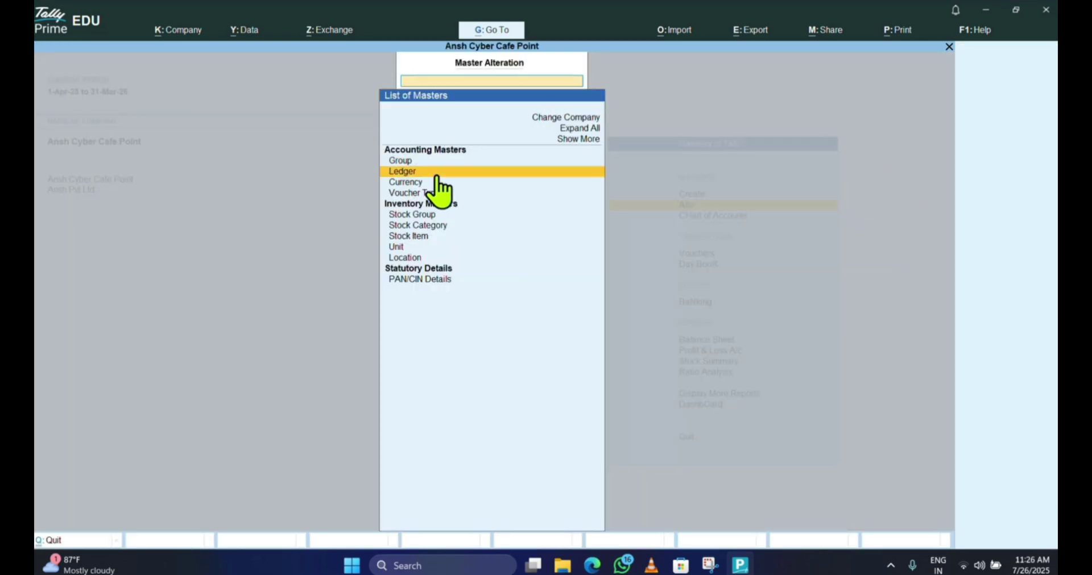
{"action": "left_click", "coordinate": [426, 175]}
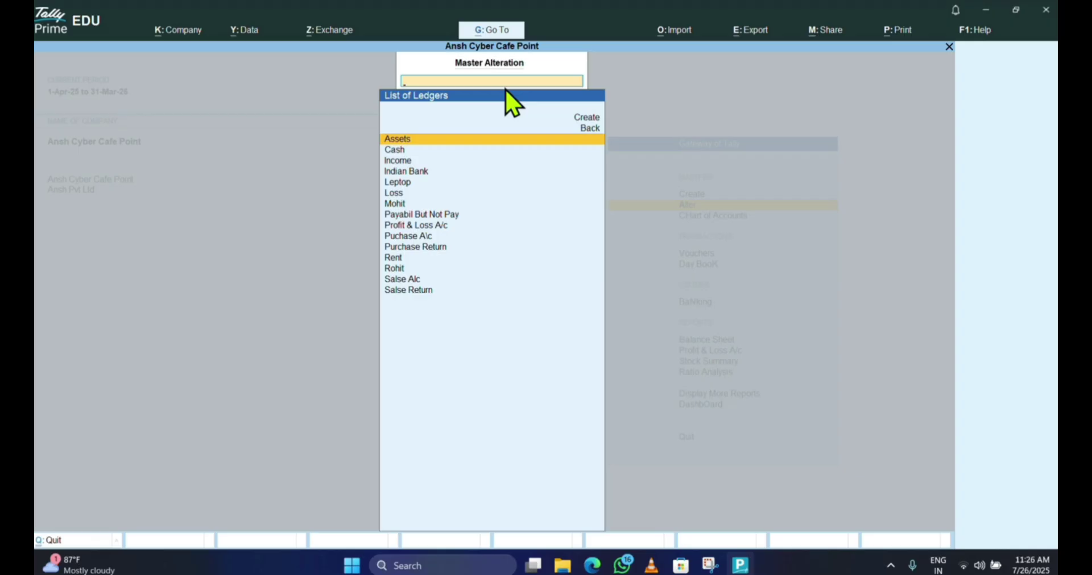
{"action": "key", "text": "Escape"}
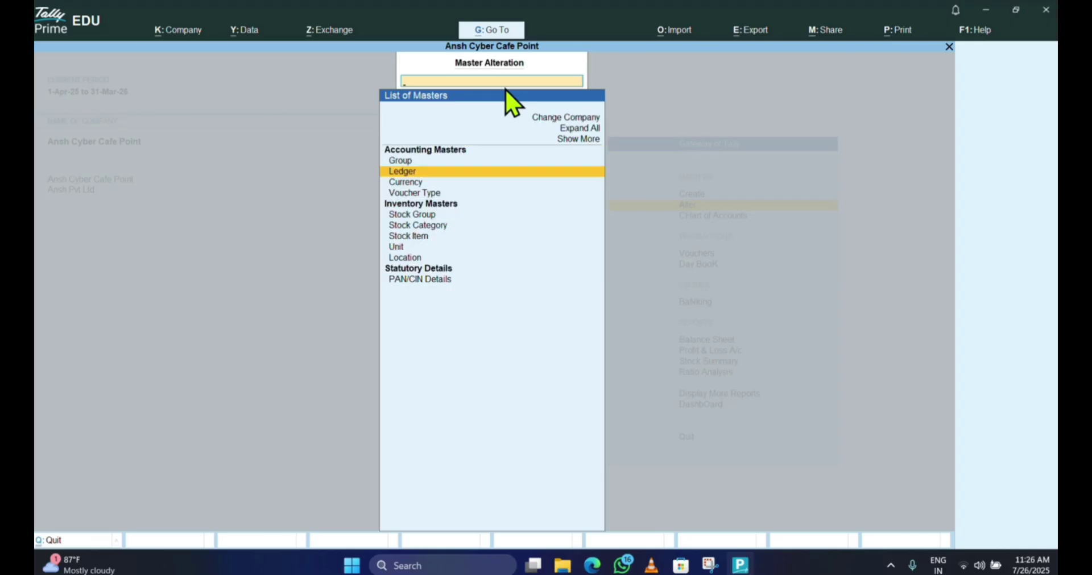
{"action": "key", "text": "Escape"}
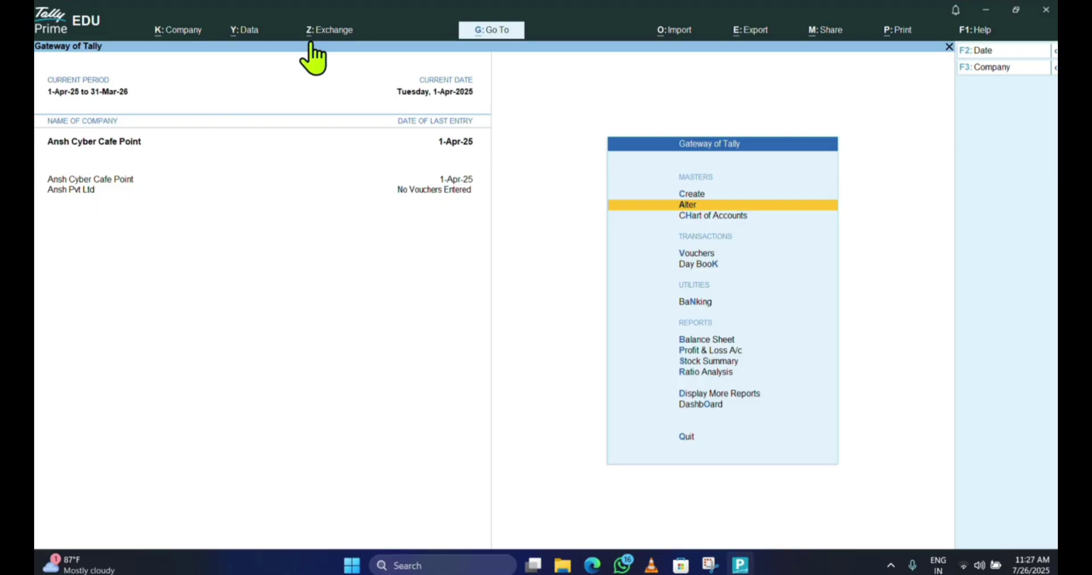
- Make Ansh Pvt Ltd the active company from the Gateway's company list
{"action": "key", "text": "Down"}
{"action": "key", "text": "Down"}
{"action": "key", "text": "Up"}
{"action": "key", "text": "Up"}
{"action": "left_click", "coordinate": [96, 189]}
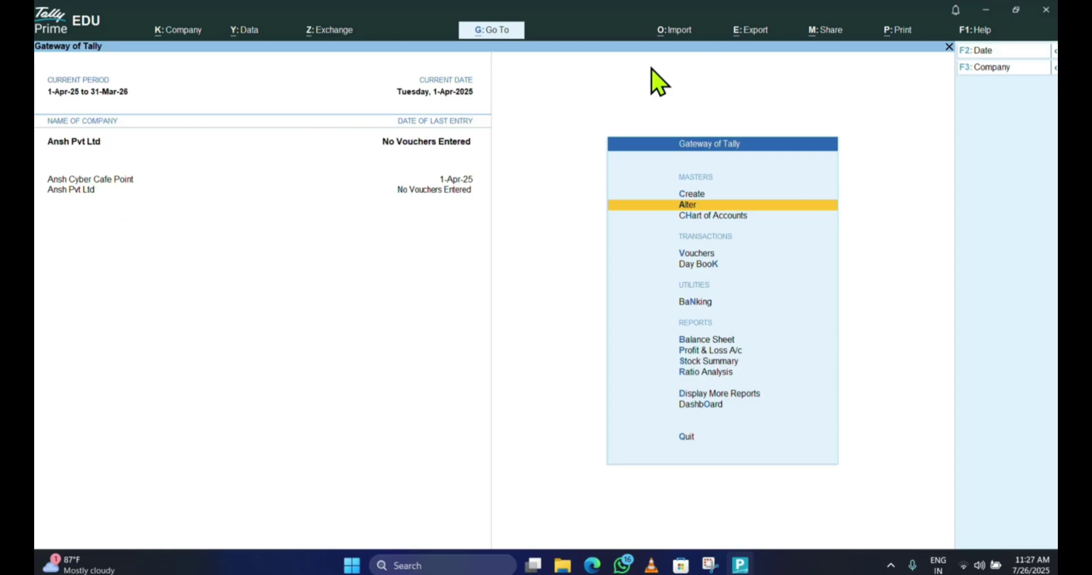
{"action": "key", "text": "Return"}
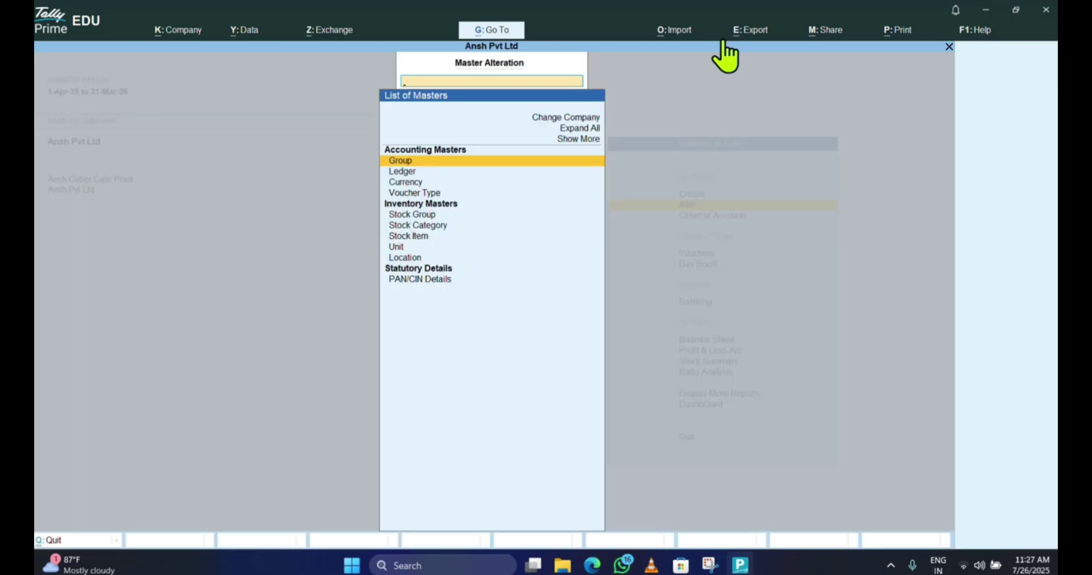
{"action": "key", "text": "Escape"}
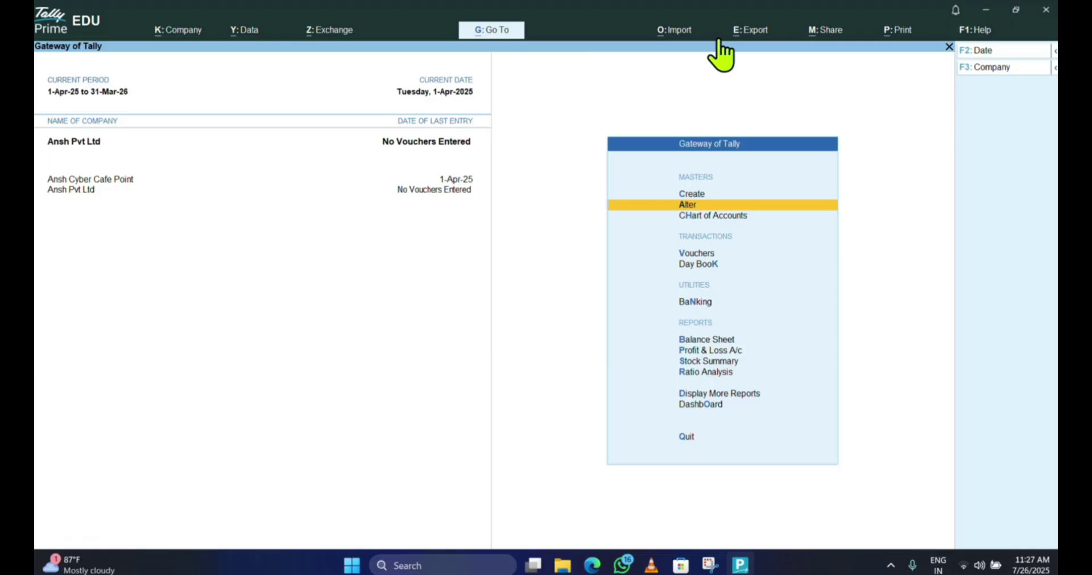
- Show Ansh Pvt Ltd's ledgers via Alter > Ledger, listing only Cash and Profit & Loss A/c
{"action": "key", "text": "Up"}
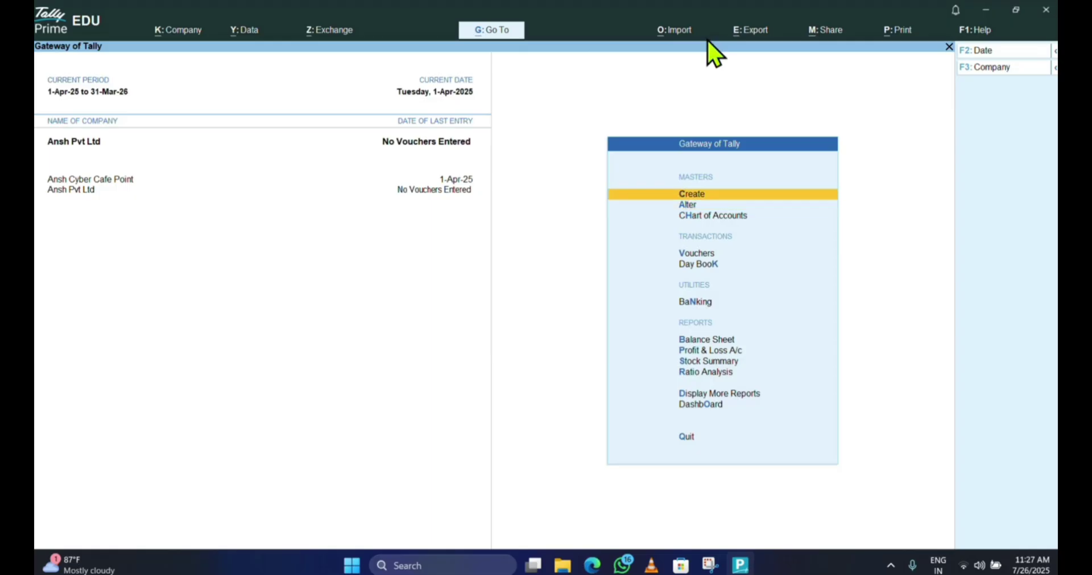
{"action": "key", "text": "Return"}
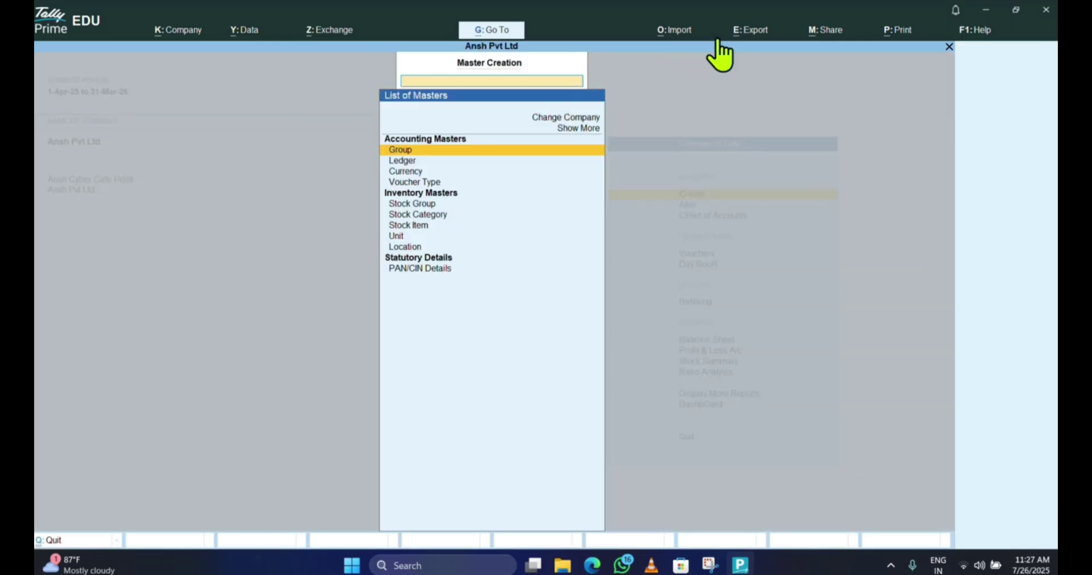
{"action": "key", "text": "Escape"}
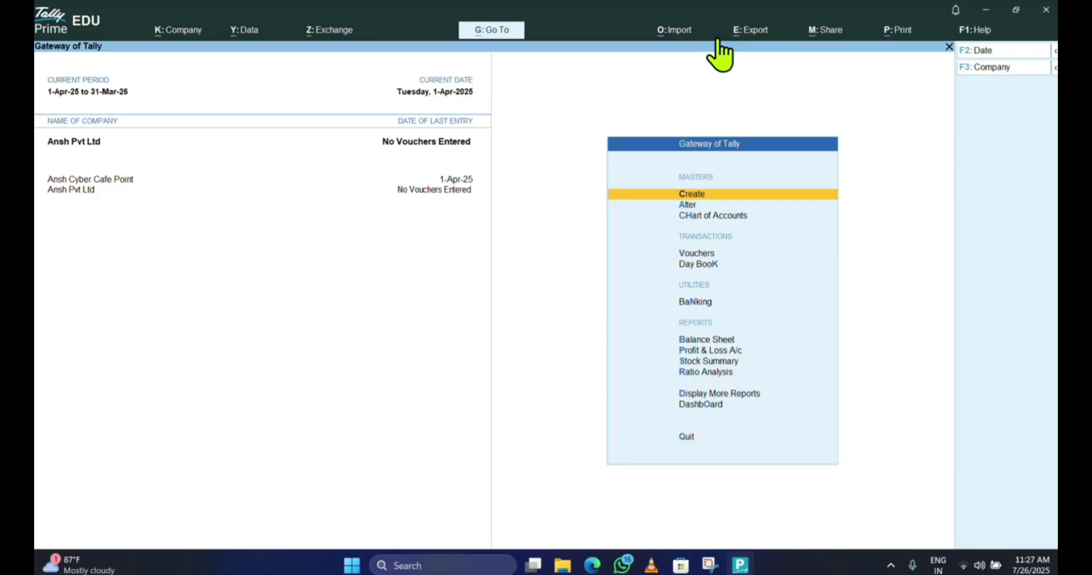
{"action": "key", "text": "Down"}
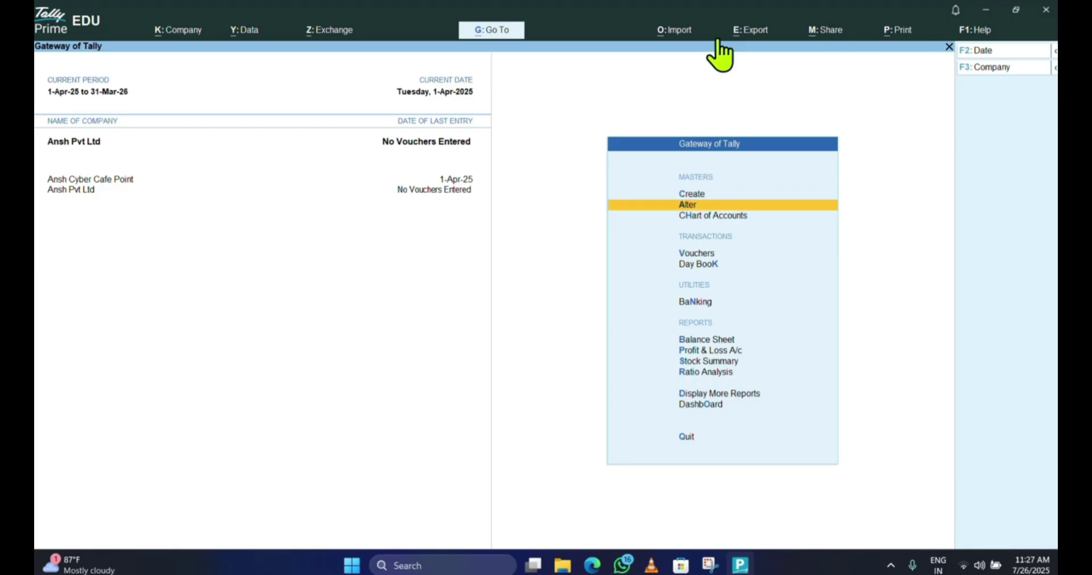
{"action": "key", "text": "Return"}
{"action": "key", "text": "Down"}
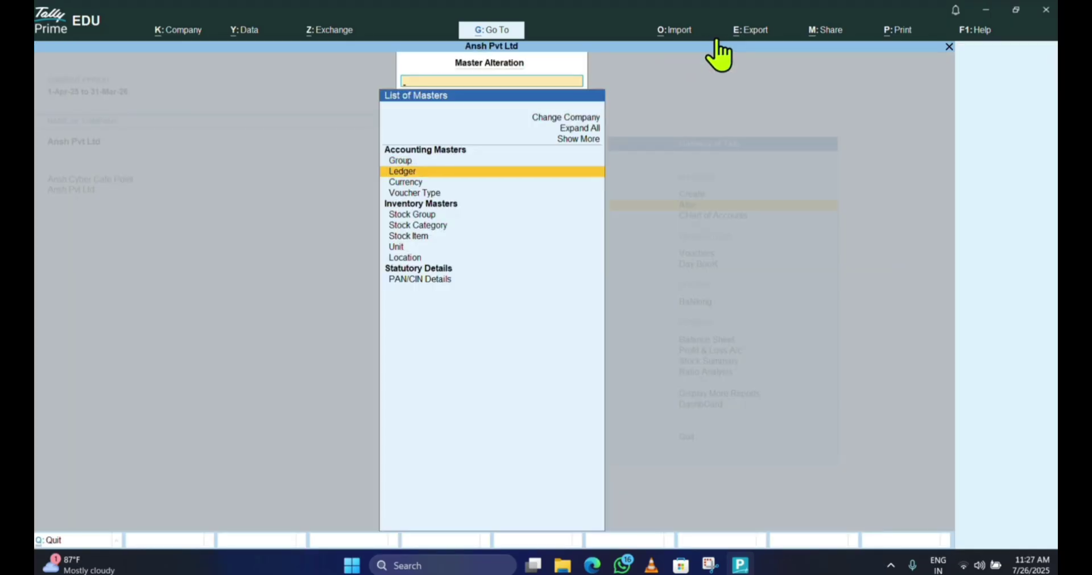
{"action": "key", "text": "Return"}
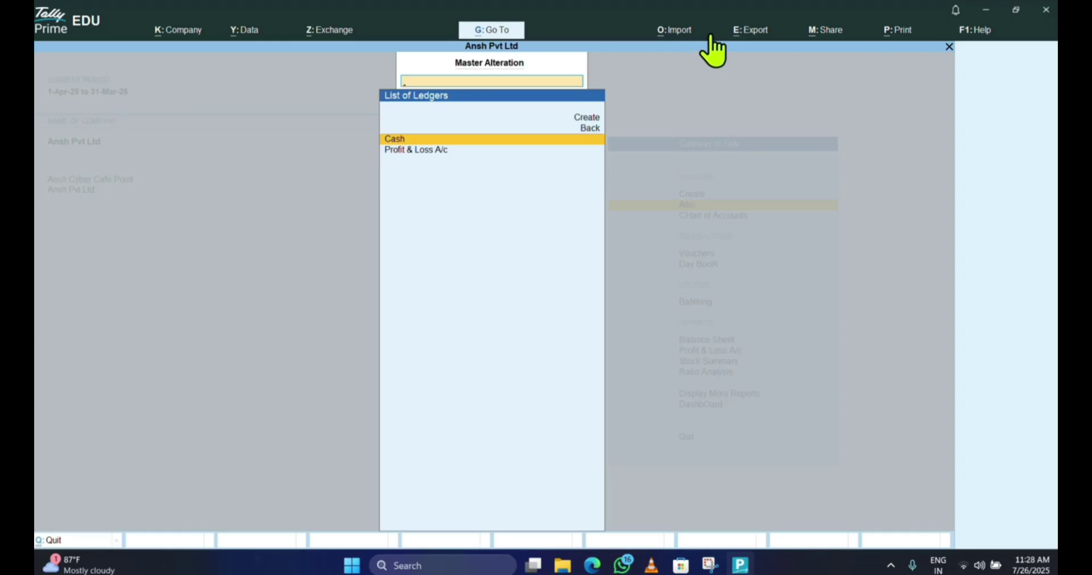
- Return to the Gateway and start a new ledger through Create > Ledger
{"action": "key", "text": "Escape"}
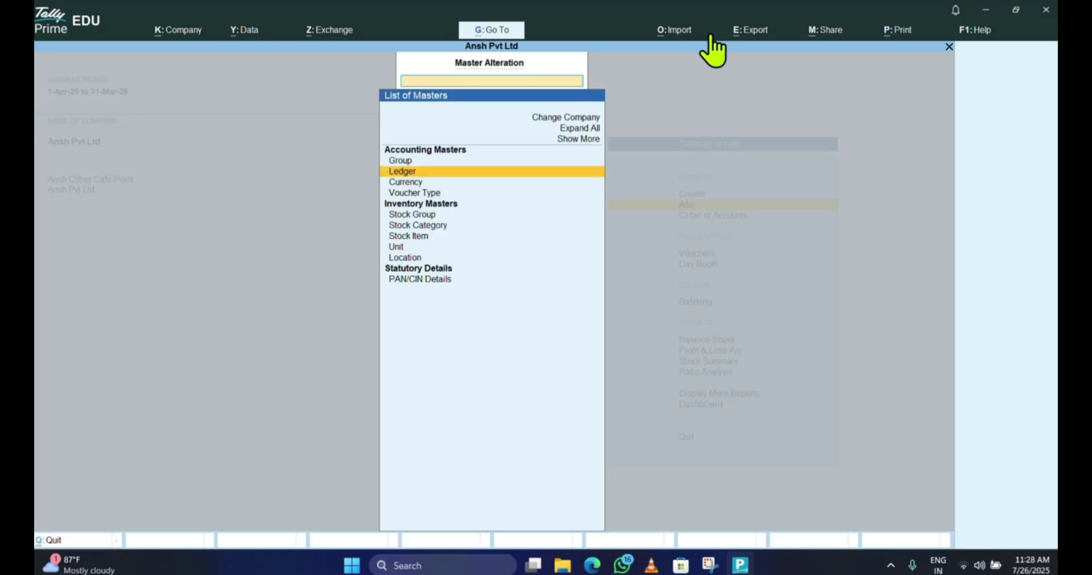
{"action": "key", "text": "Escape"}
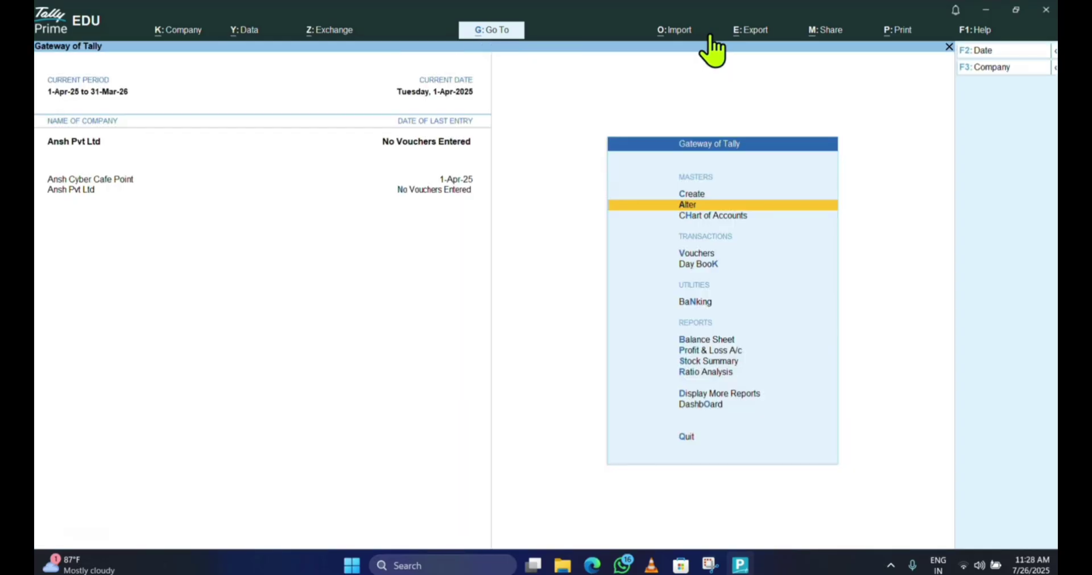
{"action": "key", "text": "Up"}
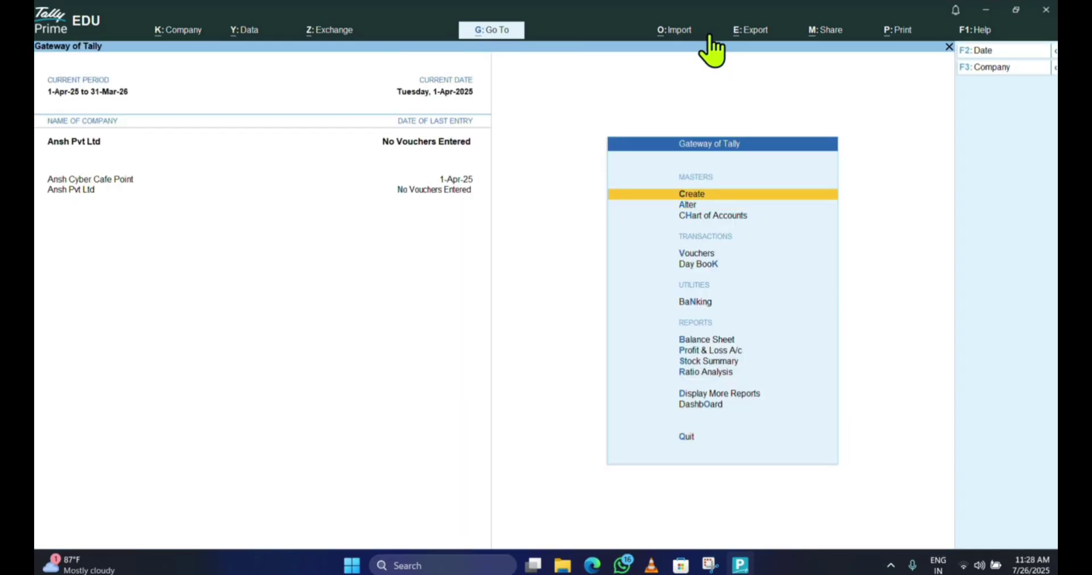
{"action": "key", "text": "Return"}
{"action": "key", "text": "Down"}
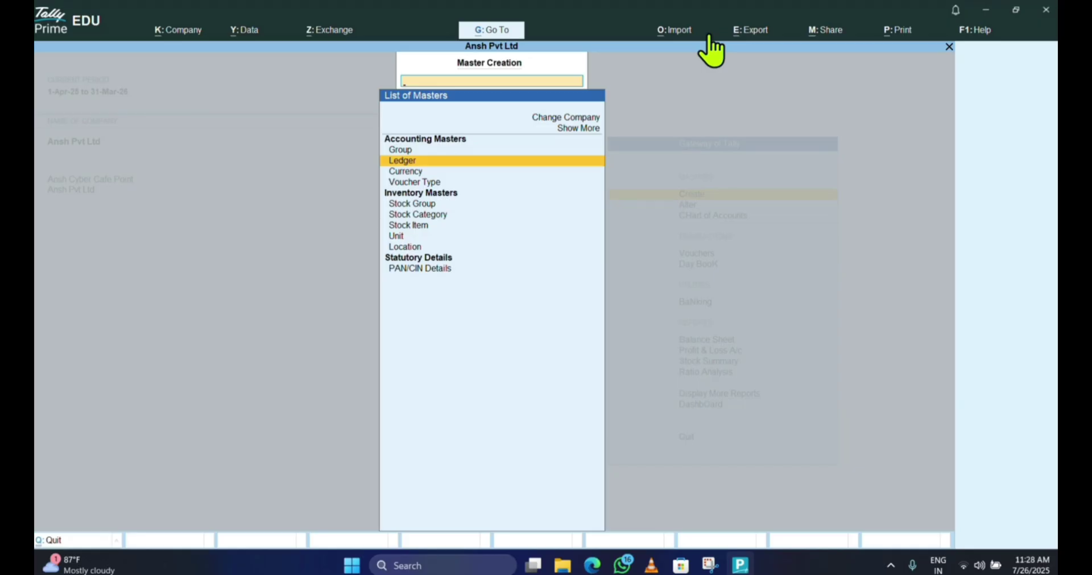
{"action": "key", "text": "Return"}
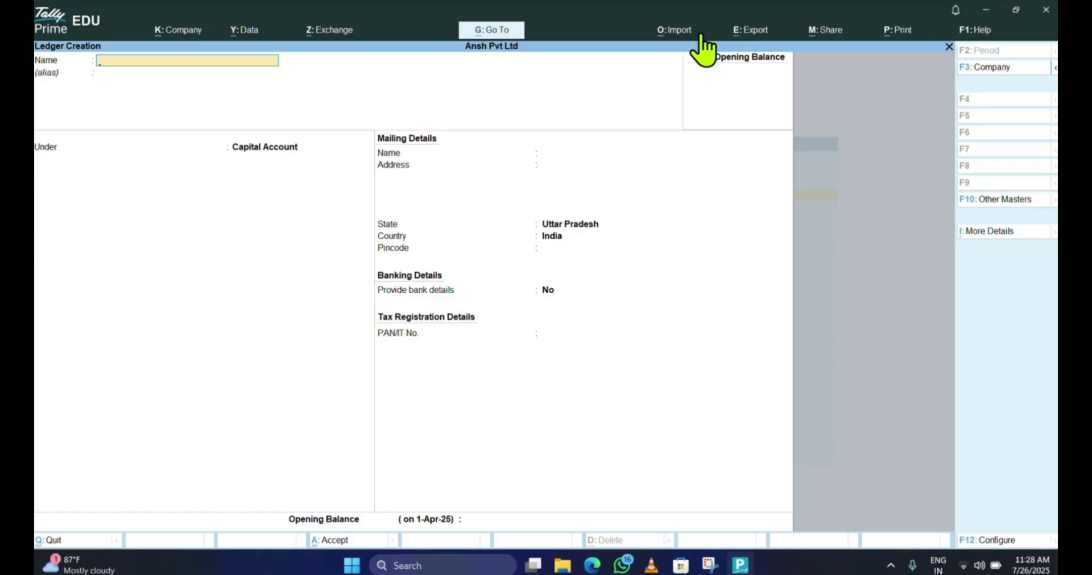
- Name the ledger 'Captial Account' and keep it under the Capital Account group
{"action": "type", "text": "Captial Account"}
{"action": "key", "text": "Return"}
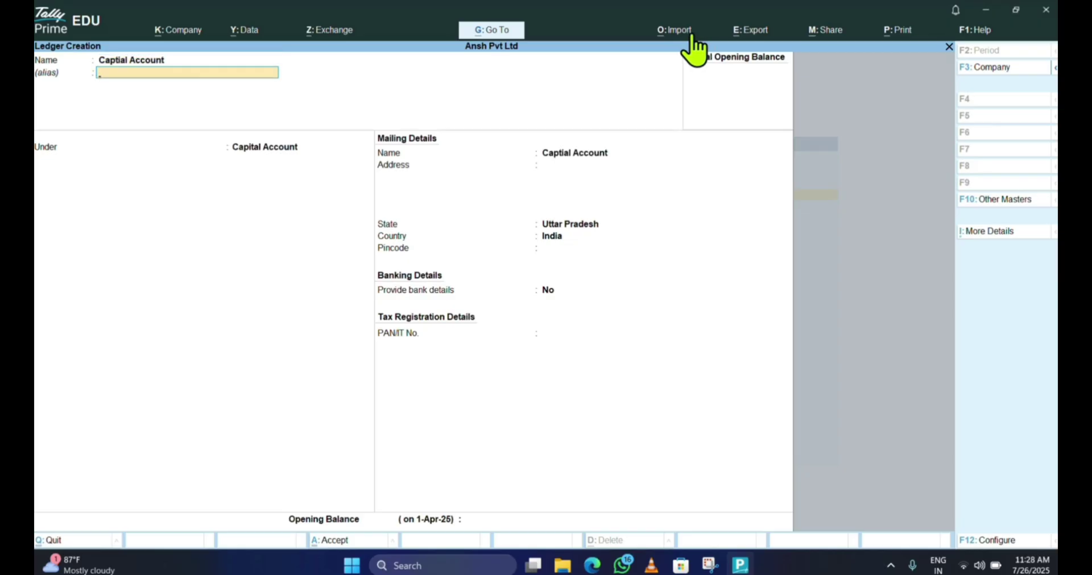
{"action": "key", "text": "Return"}
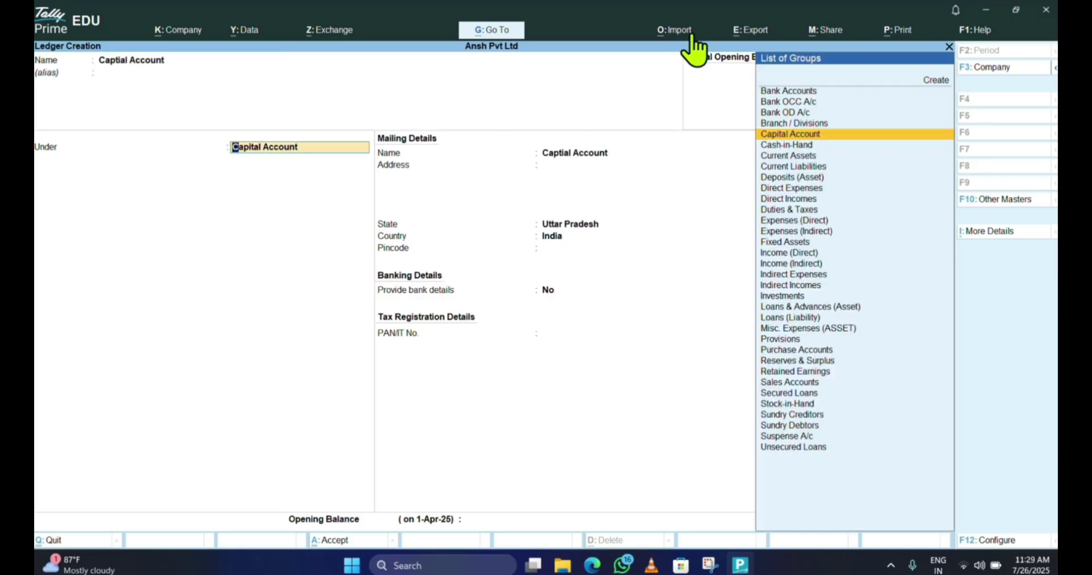
{"action": "key", "text": "Return"}
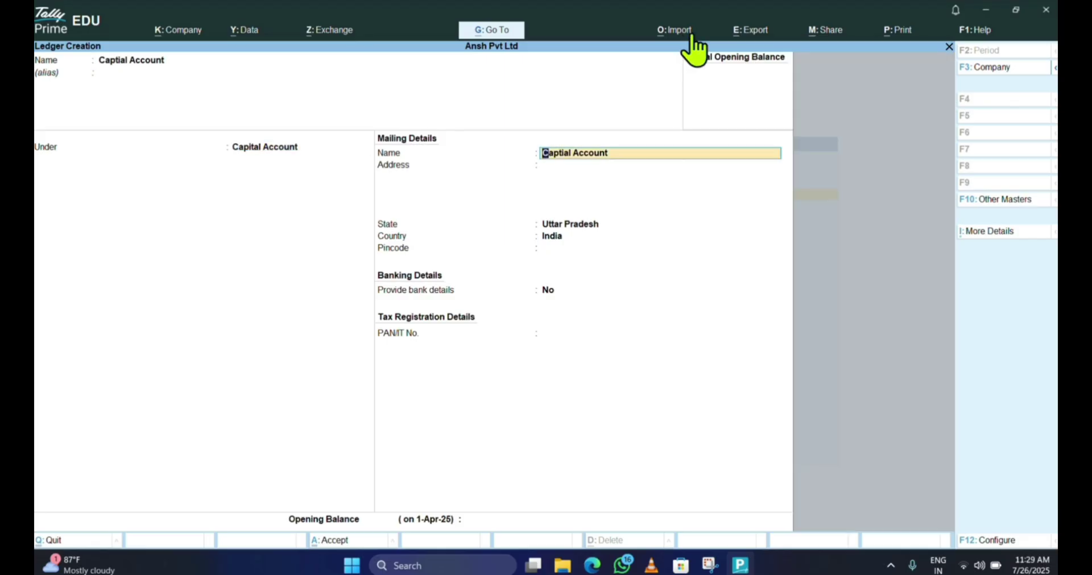
{"action": "key", "text": "Return"}
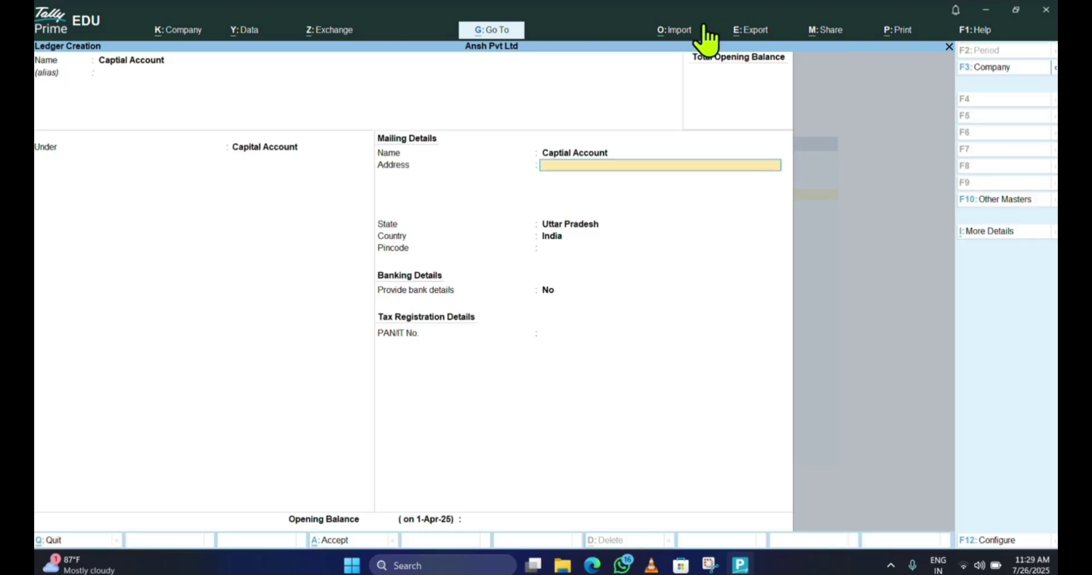
- Give it the address Chowk Lucknow, Uttar Pradesh, India, and save the ledger
{"action": "type", "text": "Chowk Lucknow"}
{"action": "key", "text": "Return"}
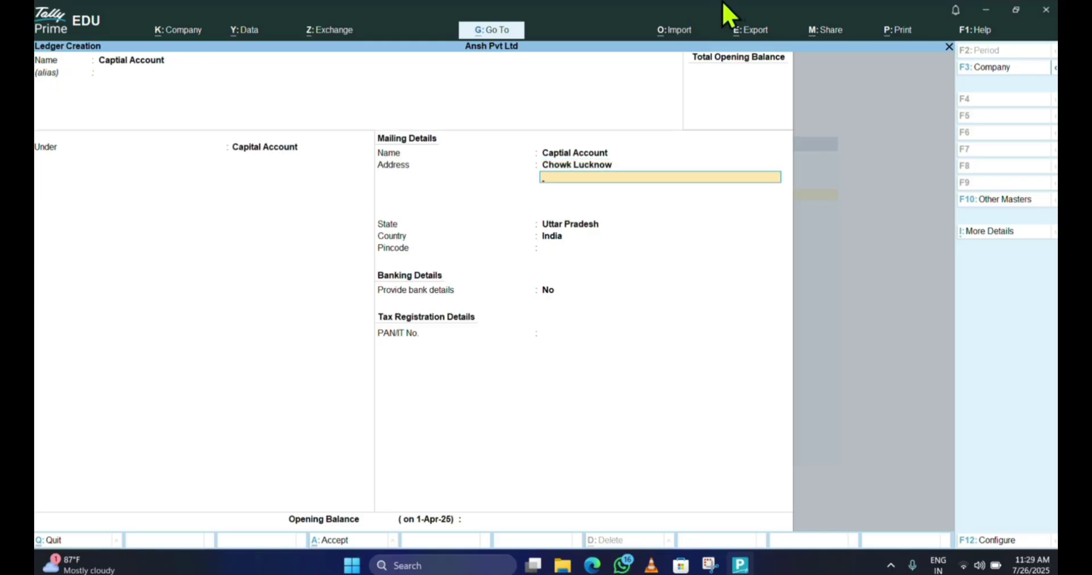
{"action": "key", "text": "Return"}
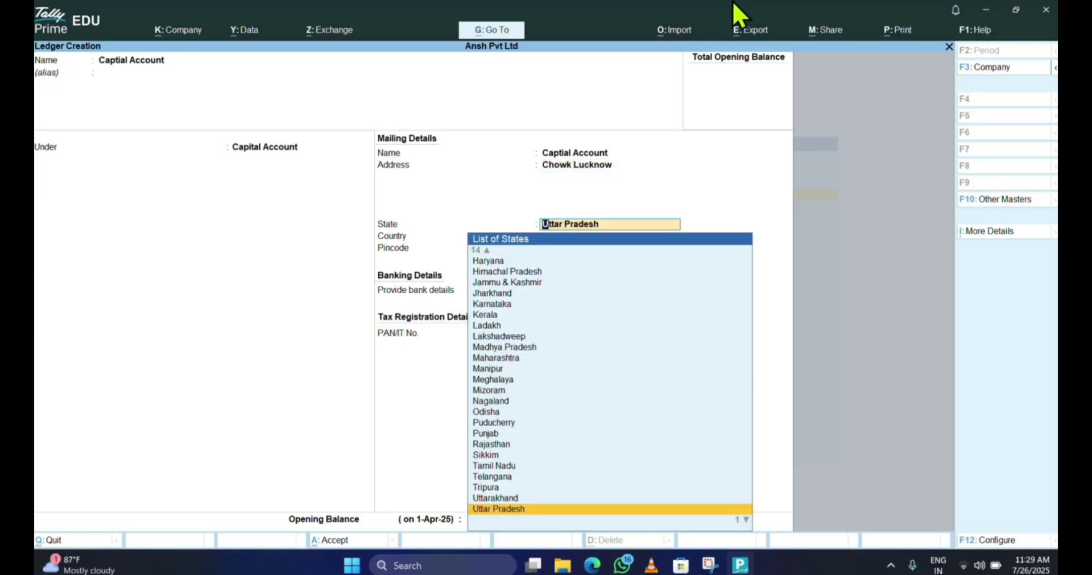
{"action": "key", "text": "Return"}
{"action": "key", "text": "Return"}
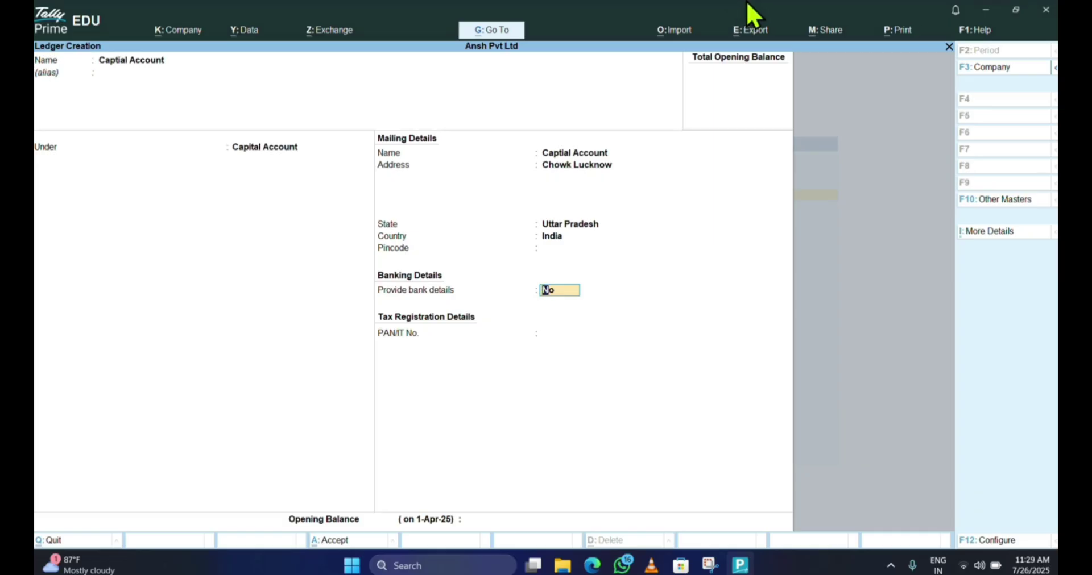
{"action": "key", "text": "Return"}
{"action": "key", "text": "Return"}
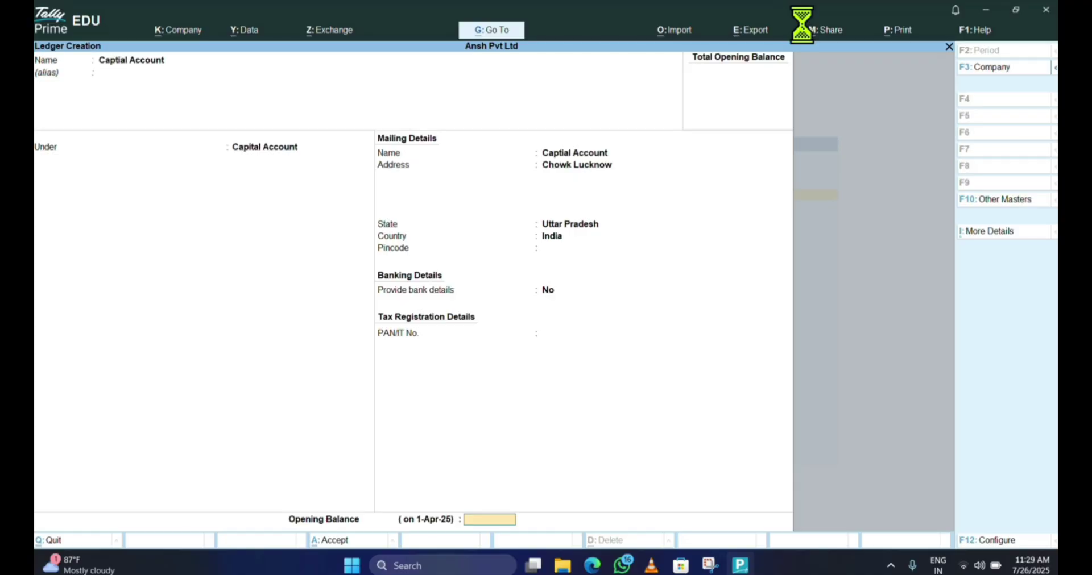
{"action": "key", "text": "Return"}
{"action": "key", "text": "Return"}
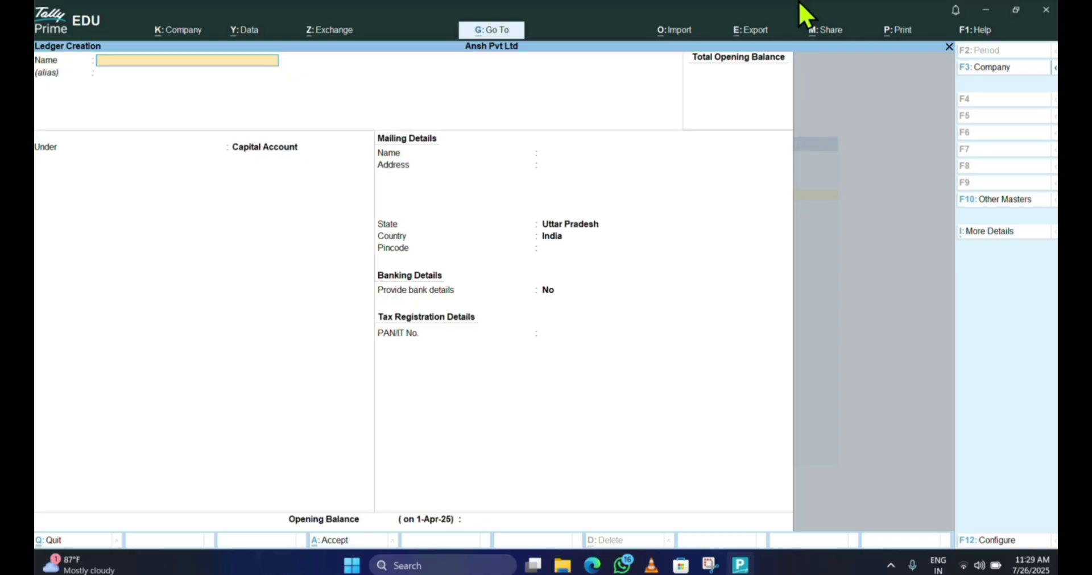
- Name the ledger 'Hdfc Bank' and place it under the Bank Accounts group
{"action": "type", "text": "Hdfc Bank"}
{"action": "key", "text": "Return"}
{"action": "key", "text": "Return"}
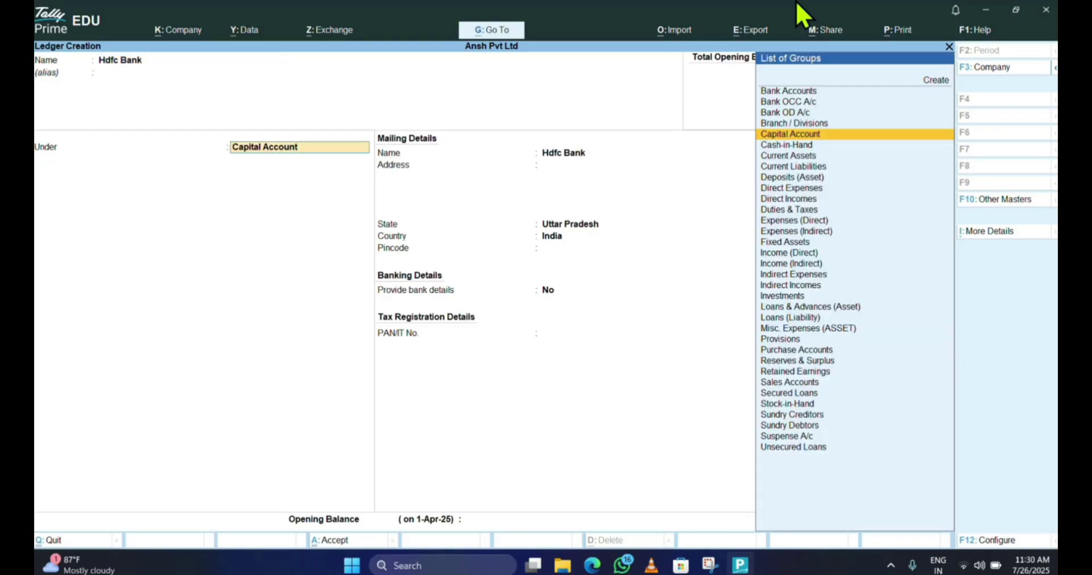
{"action": "type", "text": "ban"}
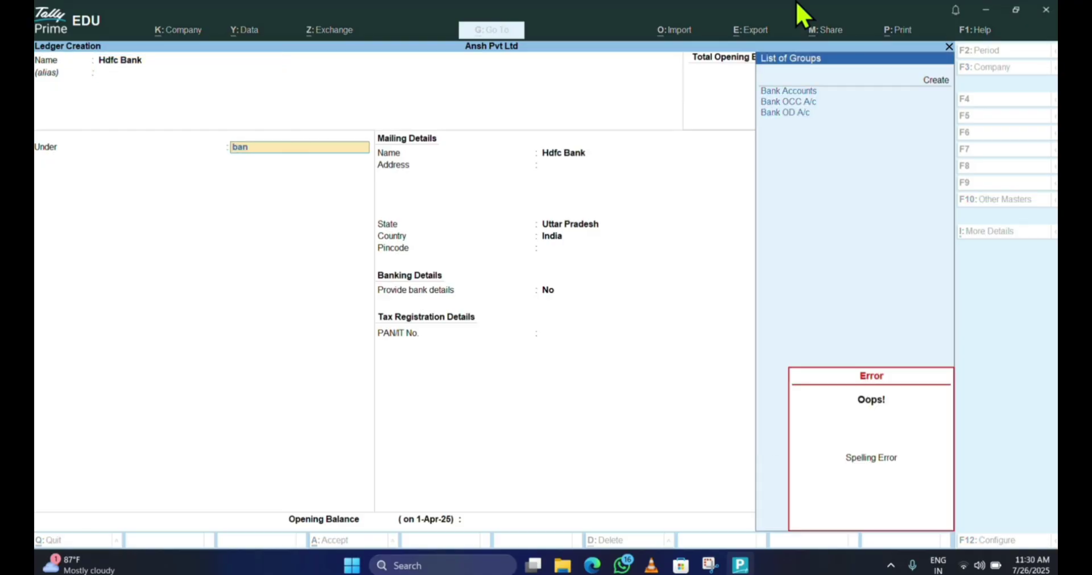
{"action": "key", "text": "Down"}
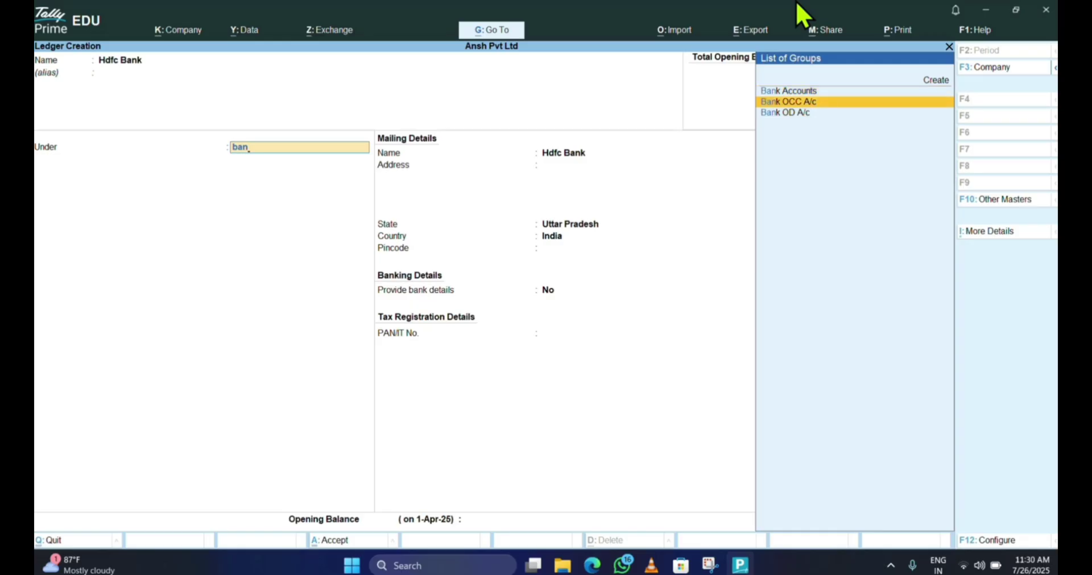
{"action": "key", "text": "Up"}
{"action": "key", "text": "Up"}
{"action": "key", "text": "Down"}
{"action": "key", "text": "Return"}
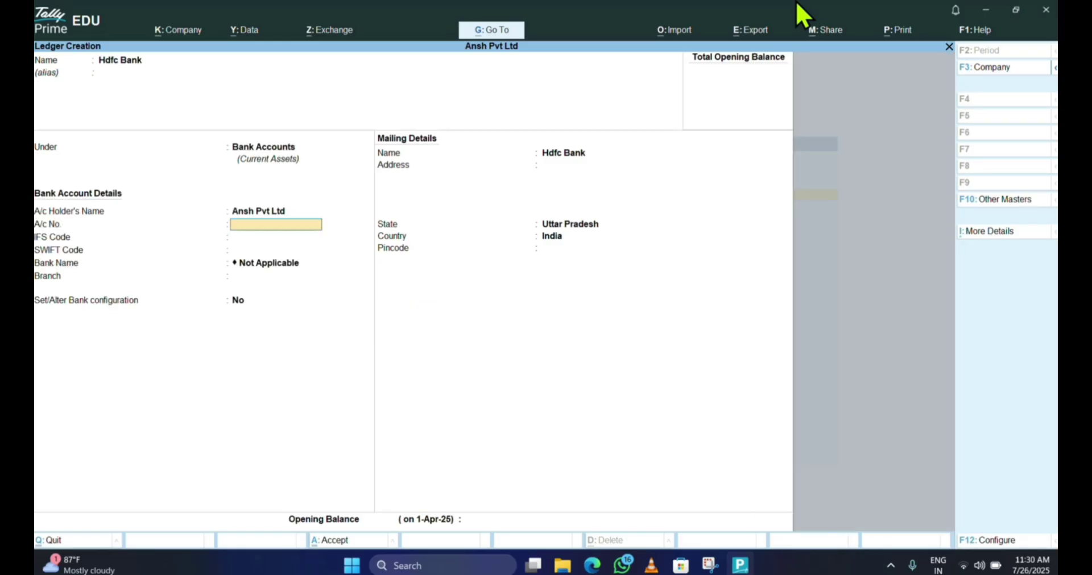
- Leave the bank details blank and accept the Hdfc Bank ledger
{"action": "key", "text": "Return"}
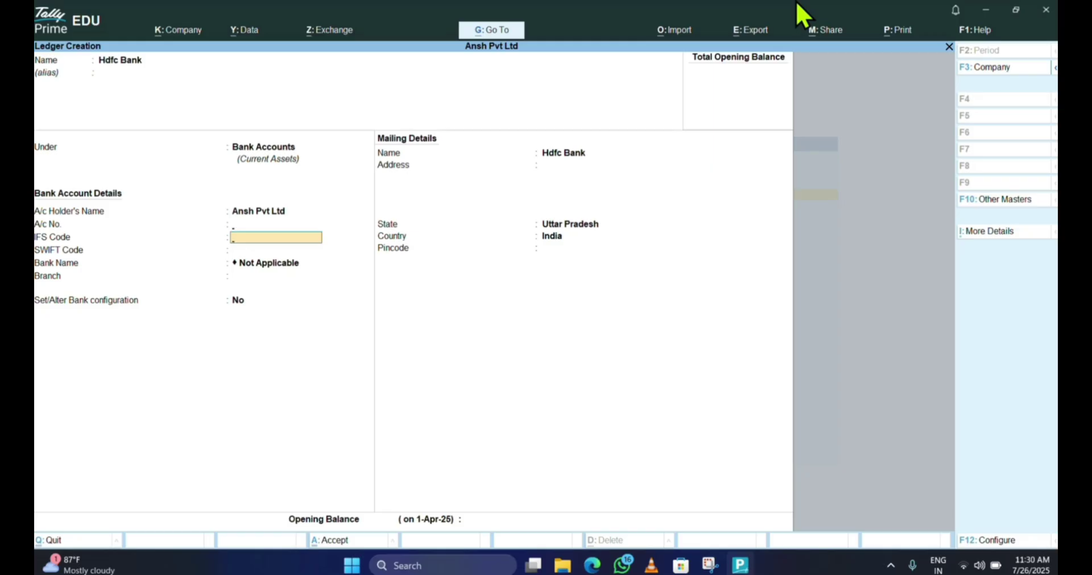
{"action": "key", "text": "Up"}
{"action": "key", "text": "Up"}
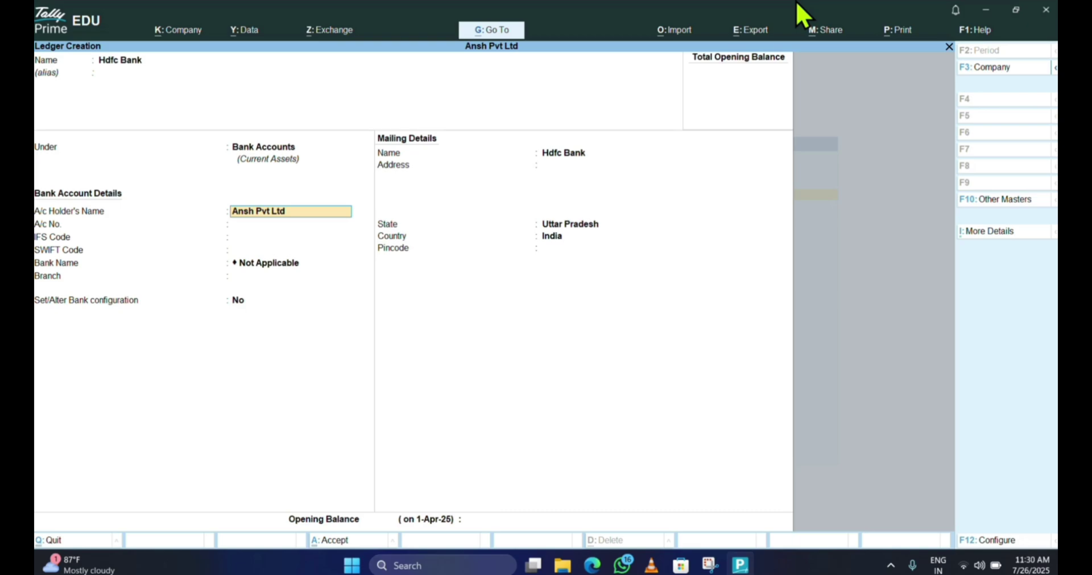
{"action": "key", "text": "Down"}
{"action": "key", "text": "Down"}
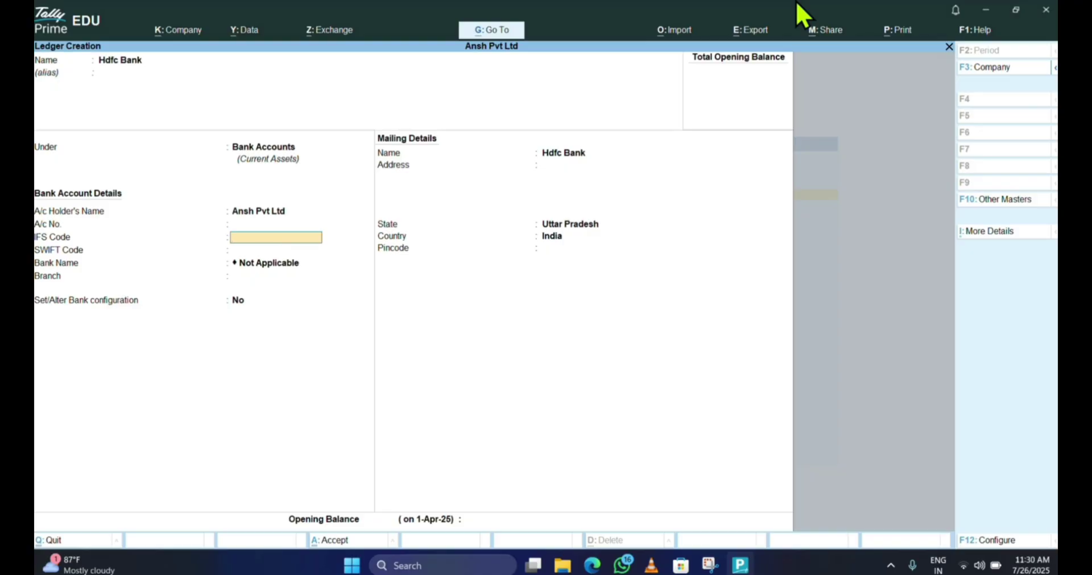
{"action": "key", "text": "Return"}
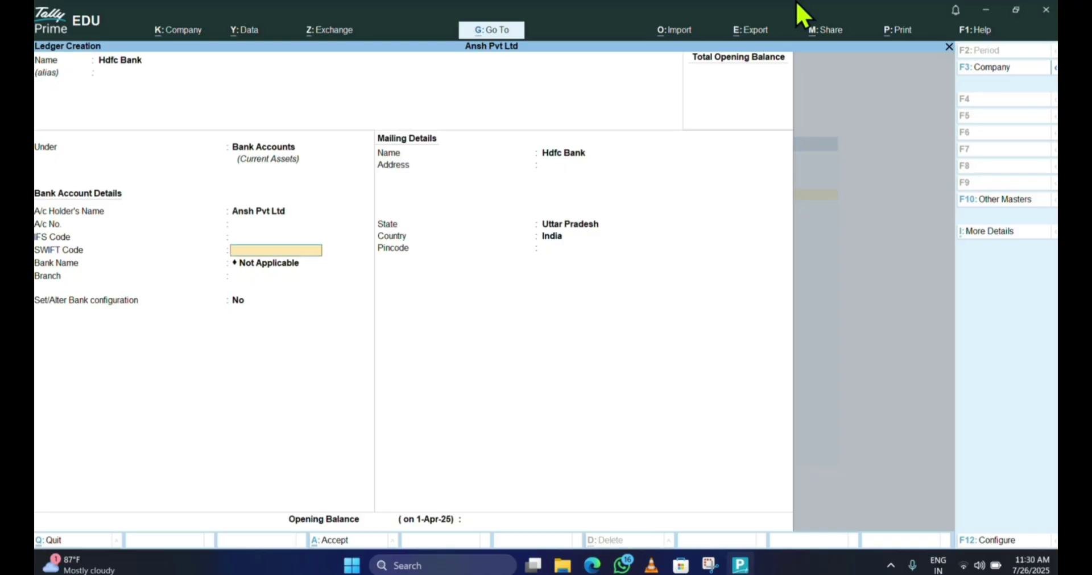
{"action": "key", "text": "Return"}
{"action": "key", "text": "Return"}
{"action": "key", "text": "Return"}
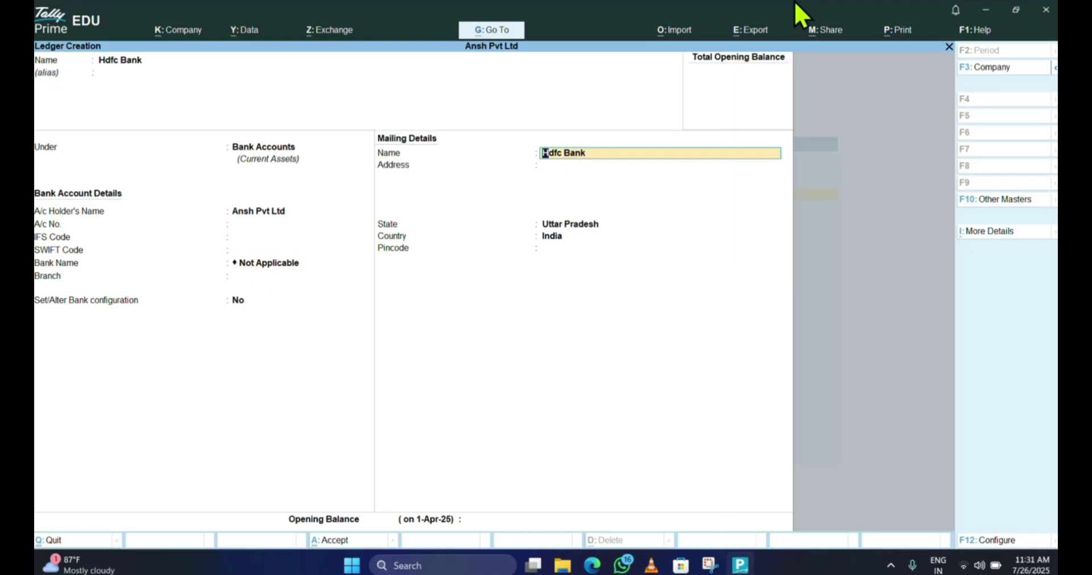
{"action": "key", "text": "Return"}
{"action": "key", "text": "Return"}
{"action": "key", "text": "Return"}
{"action": "key", "text": "Return"}
{"action": "key", "text": "Return"}
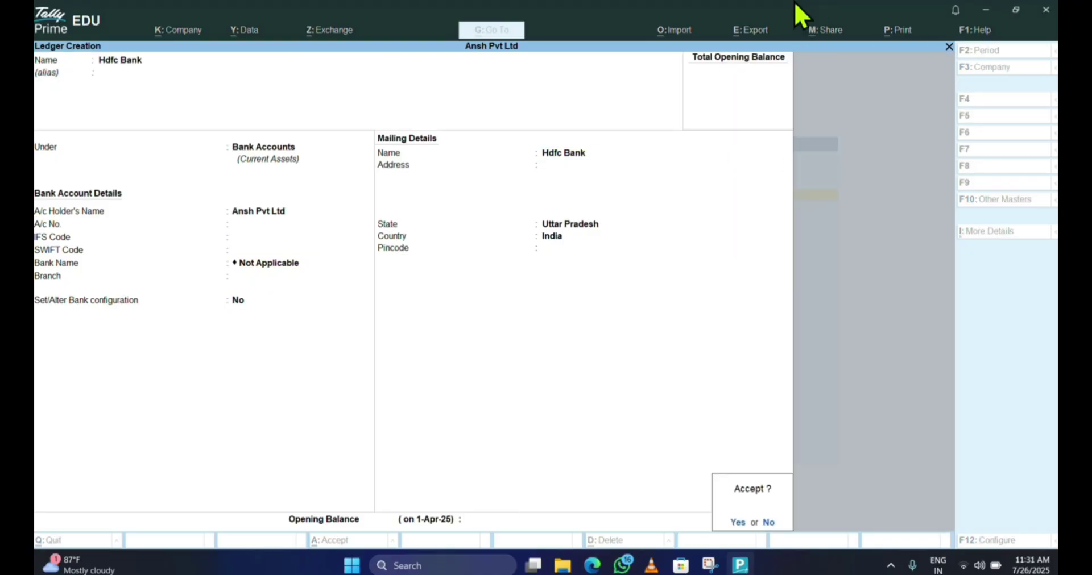
{"action": "key", "text": "Return"}
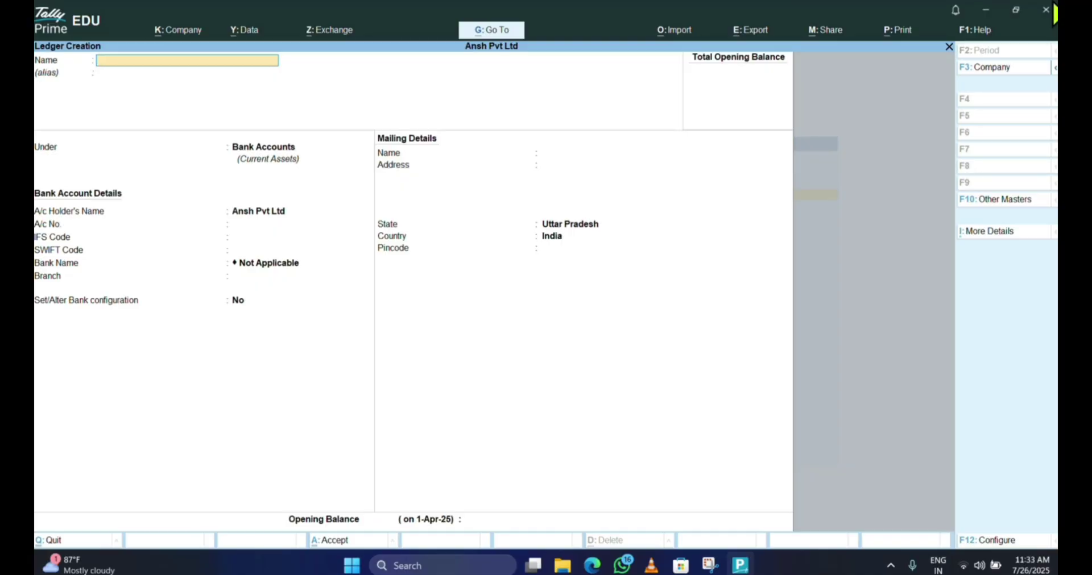
- Create ledger 'Rohit' under Sundry Creditors, keep bill-by-bill balances on, and accept the save
{"action": "type", "text": "Rohit"}
{"action": "key", "text": "Return"}
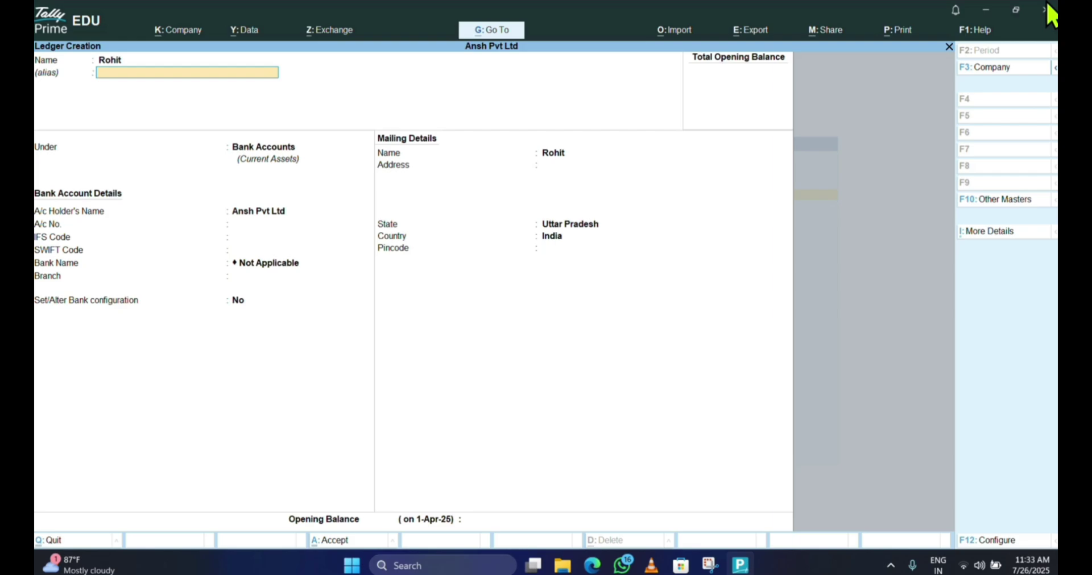
{"action": "key", "text": "Return"}
{"action": "type", "text": "s"}
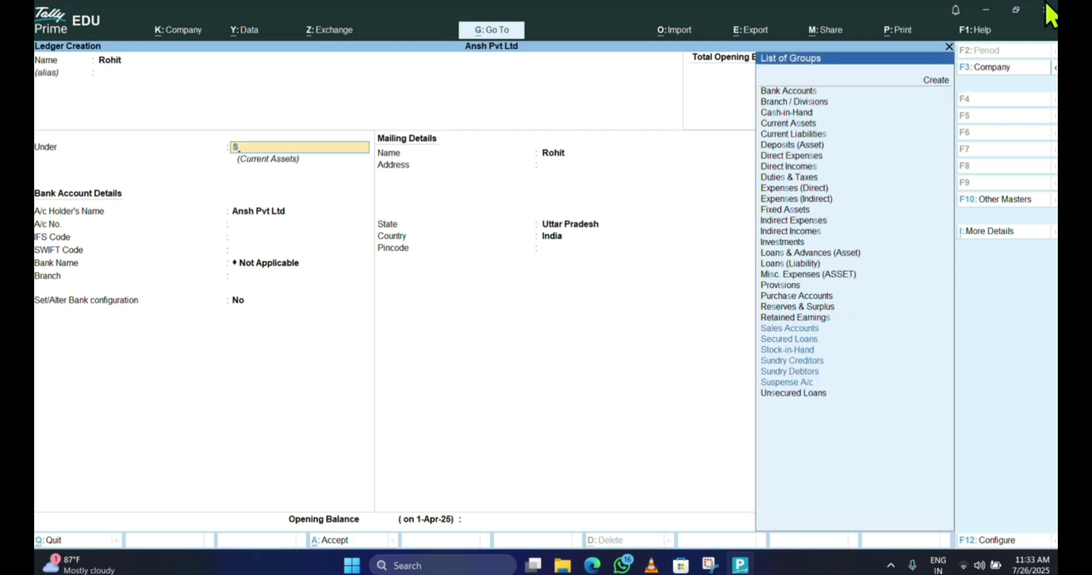
{"action": "type", "text": "undry"}
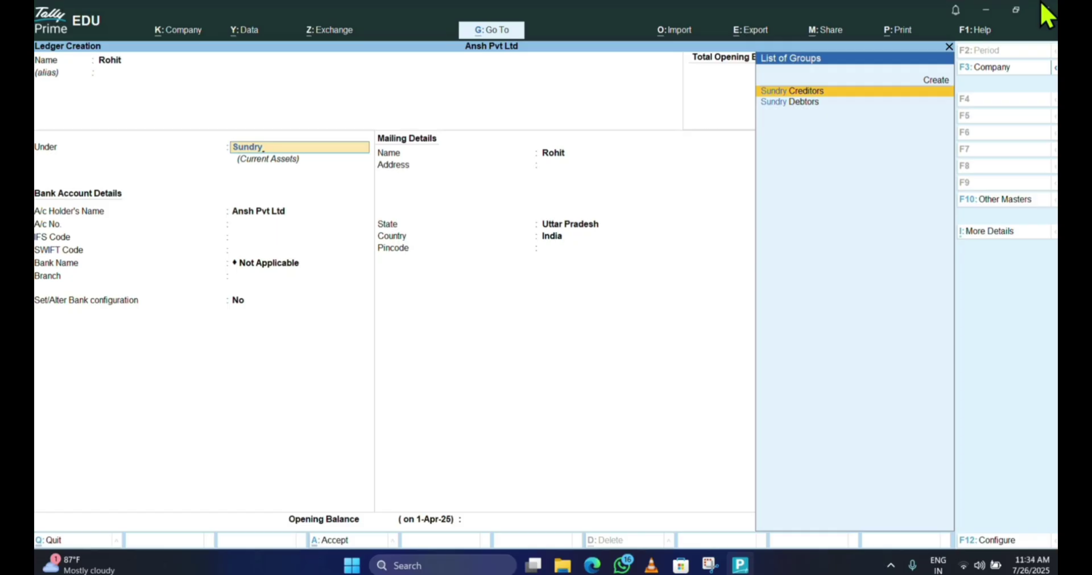
{"action": "key", "text": "Return"}
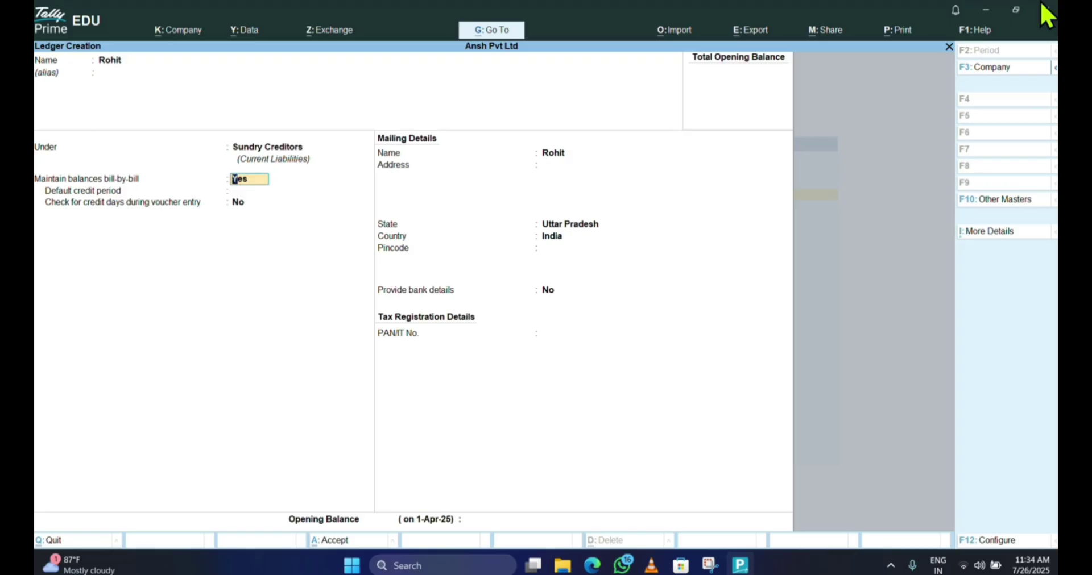
{"action": "key", "text": "Return"}
{"action": "key", "text": "Return"}
{"action": "key", "text": "Return"}
{"action": "key", "text": "Return"}
{"action": "key", "text": "Return"}
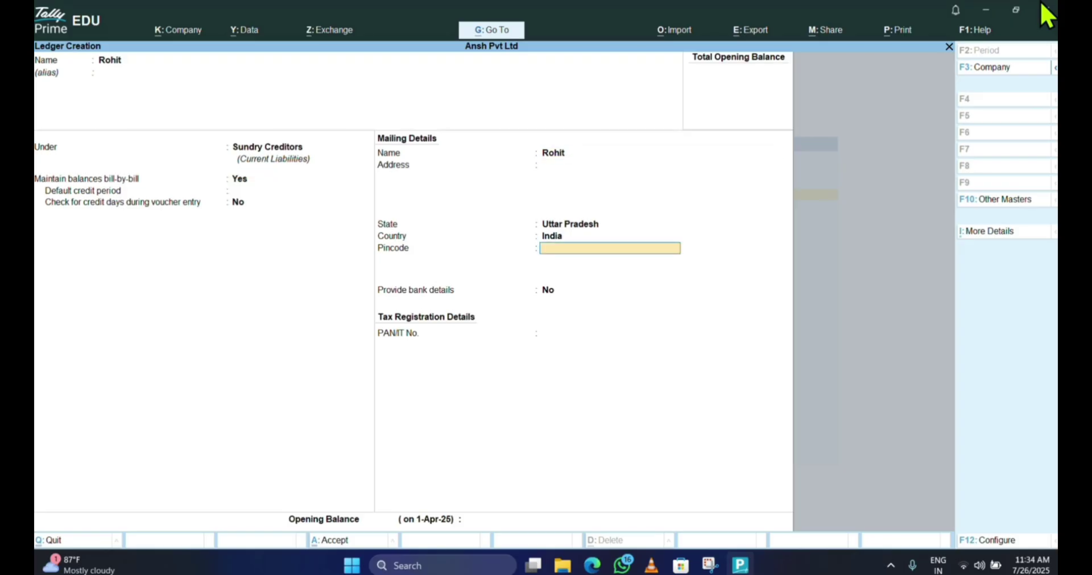
{"action": "key", "text": "Return"}
{"action": "key", "text": "Return"}
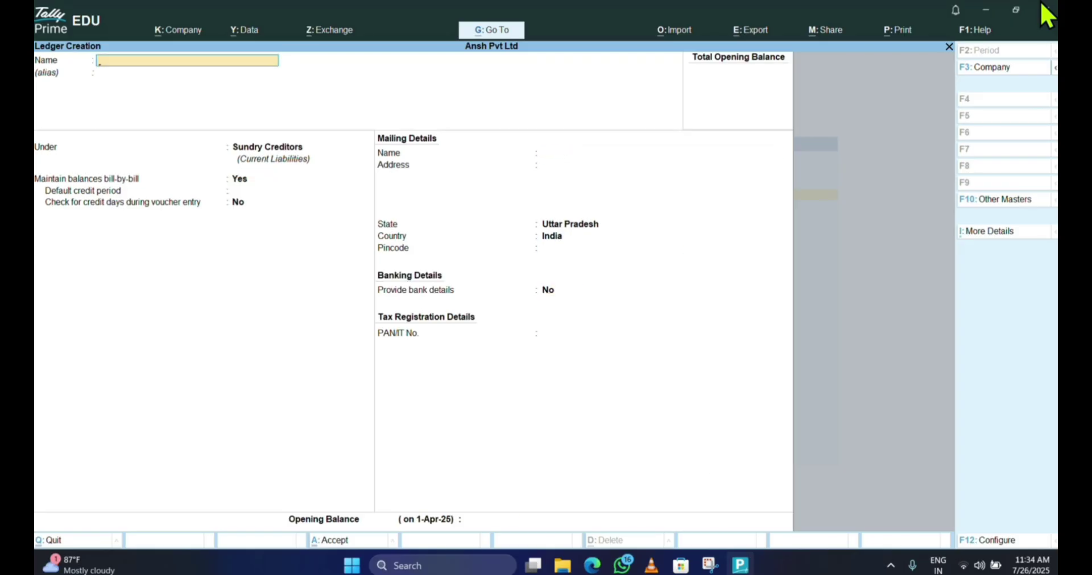
- Enter ledger 'Mohit' under Sundry Debtors with bill-by-bill balances left on
{"action": "type", "text": "Mohit"}
{"action": "key", "text": "Return"}
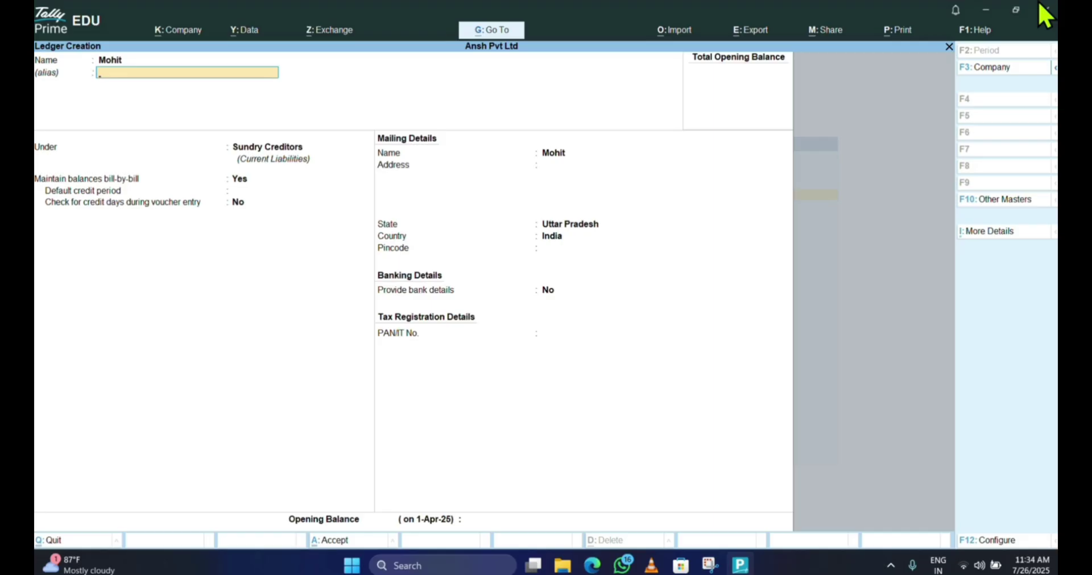
{"action": "key", "text": "Return"}
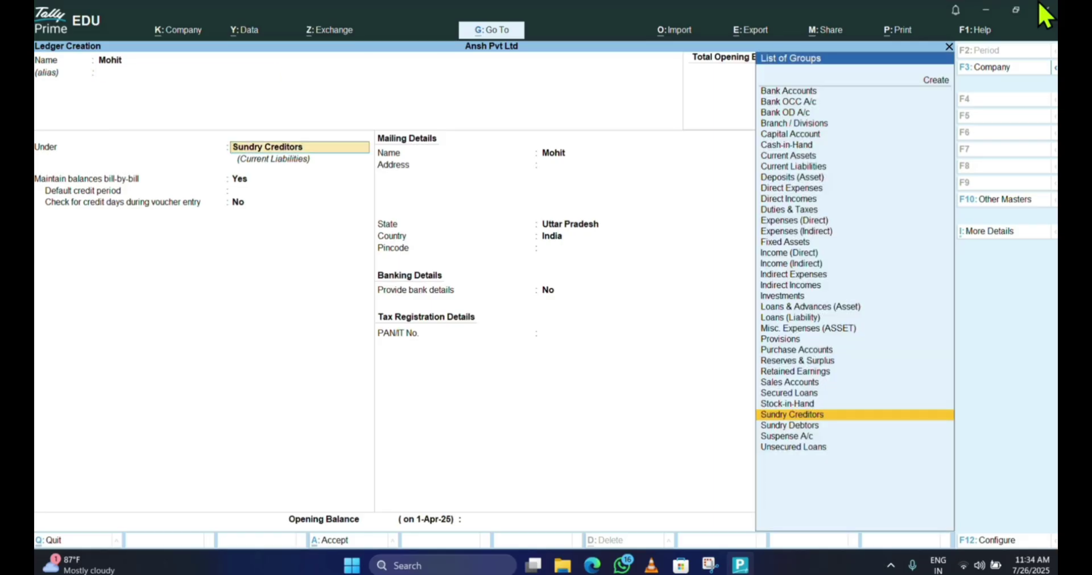
{"action": "key", "text": "Down"}
{"action": "key", "text": "Return"}
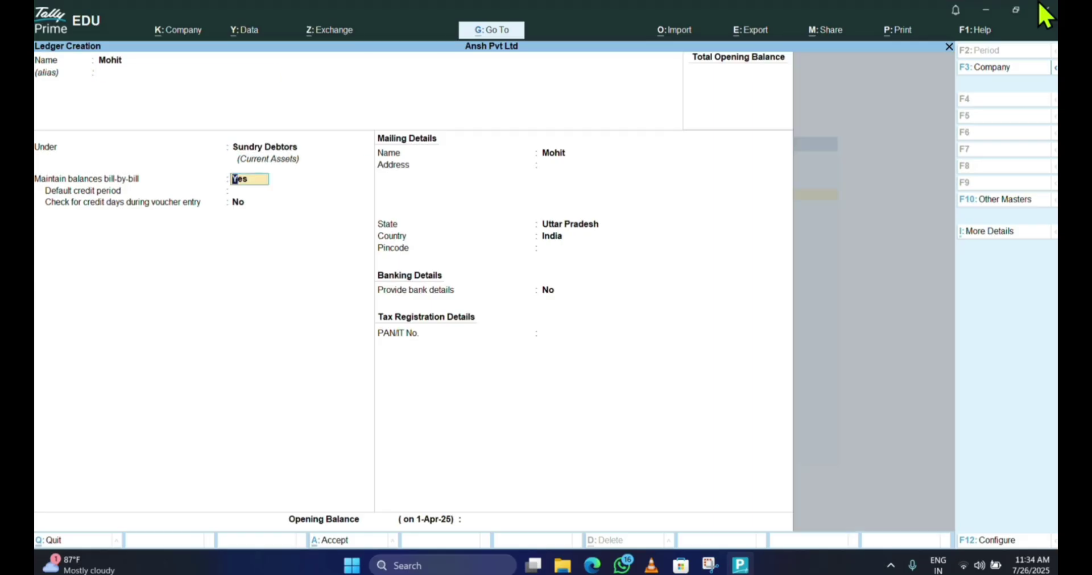
{"action": "key", "text": "Return"}
{"action": "key", "text": "Return"}
{"action": "key", "text": "Return"}
{"action": "key", "text": "Return"}
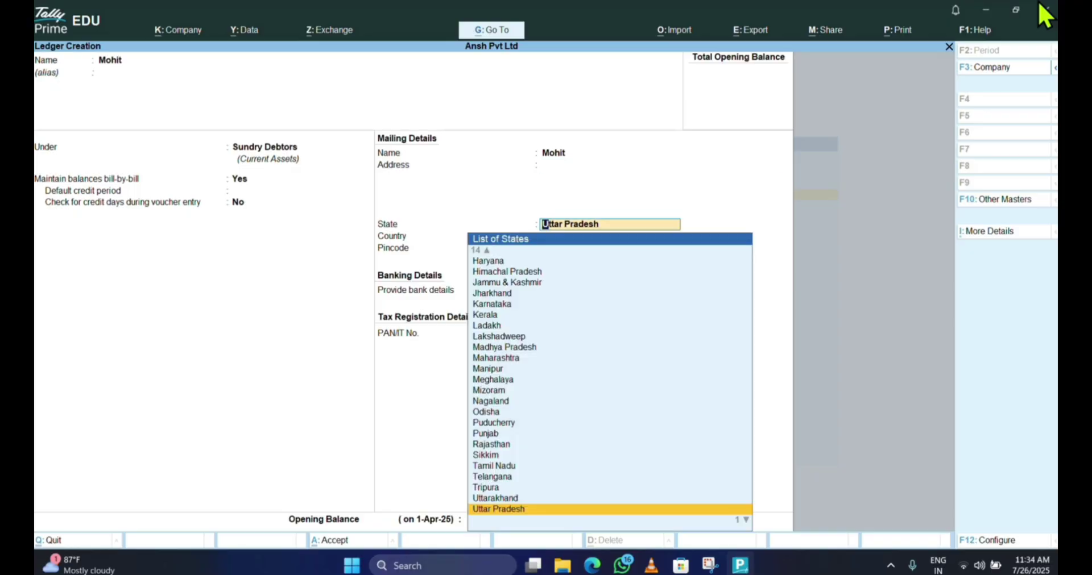
{"action": "key", "text": "Return"}
{"action": "key", "text": "Return"}
{"action": "key", "text": "Return"}
{"action": "key", "text": "Return"}
{"action": "key", "text": "Return"}
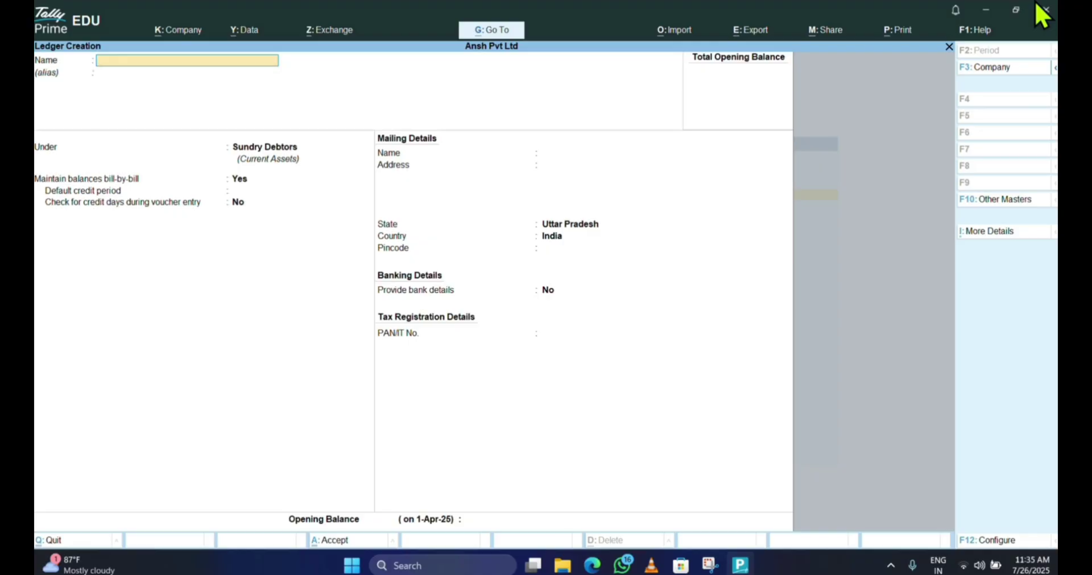
- Create ledger 'Watch' under Fixed Assets and save it with Ctrl+A
{"action": "type", "text": "Watch"}
{"action": "key", "text": "Return"}
{"action": "key", "text": "Return"}
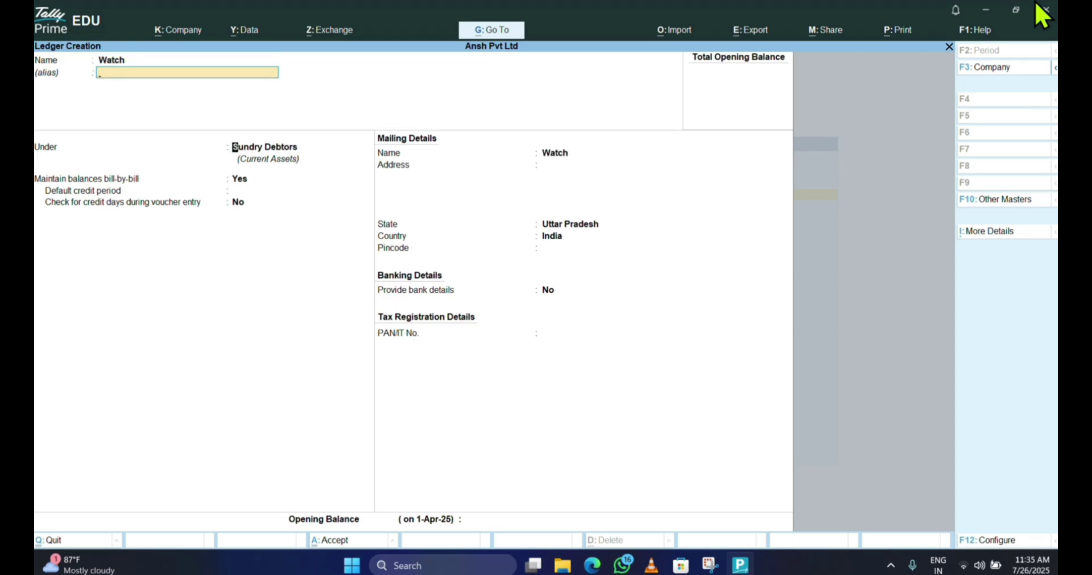
{"action": "type", "text": "Fix"}
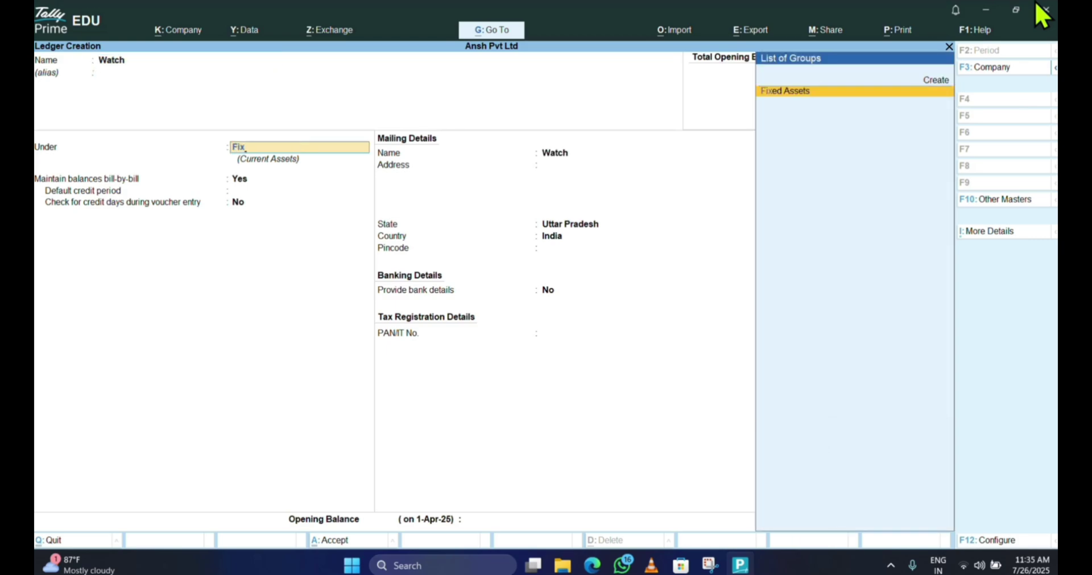
{"action": "key", "text": "Return"}
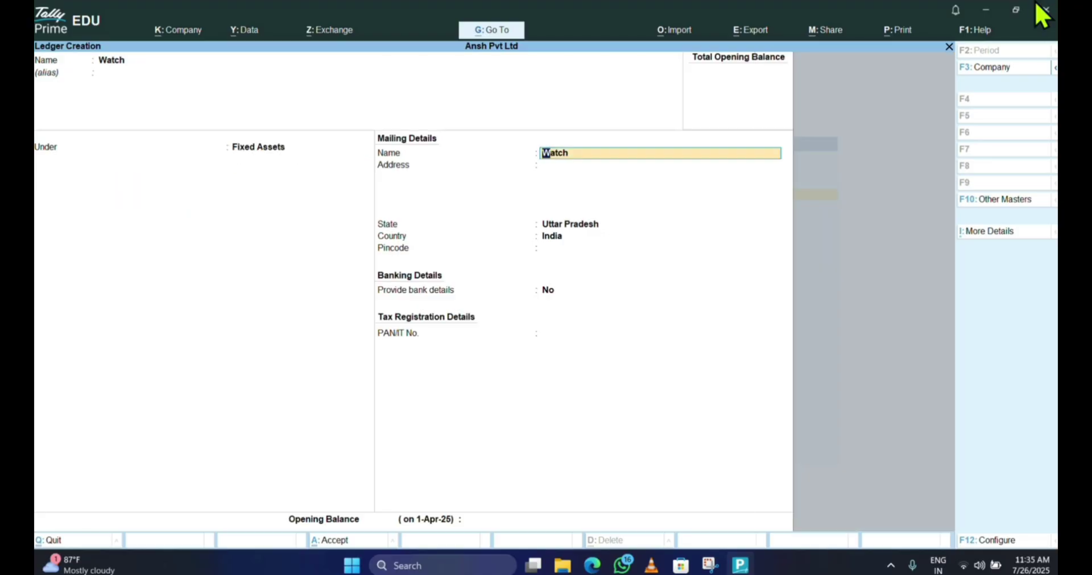
{"action": "key", "text": "Return"}
{"action": "key", "text": "Return"}
{"action": "key", "text": "Return"}
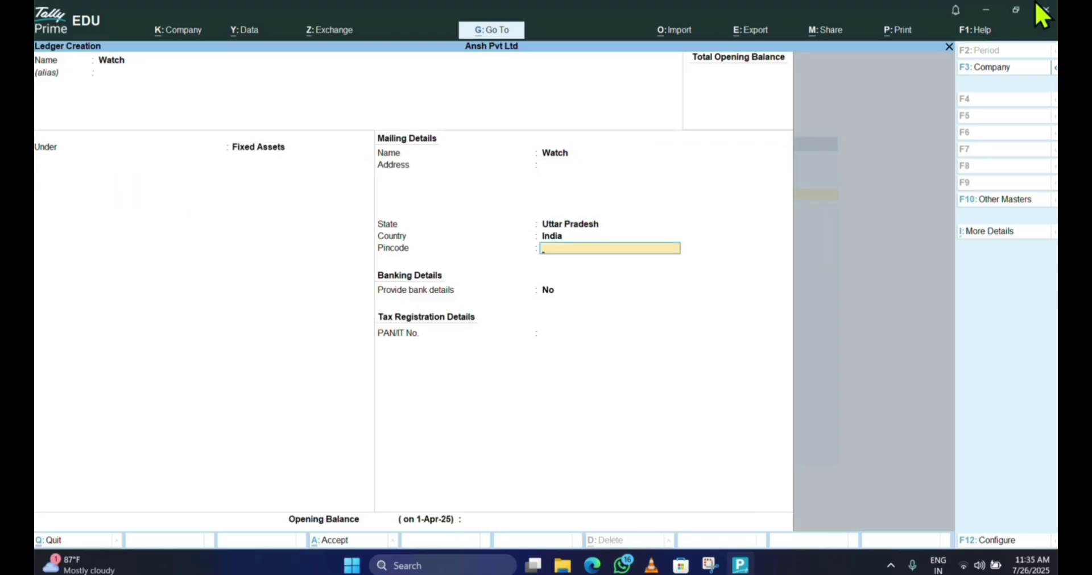
{"action": "key", "text": "ctrl+a"}
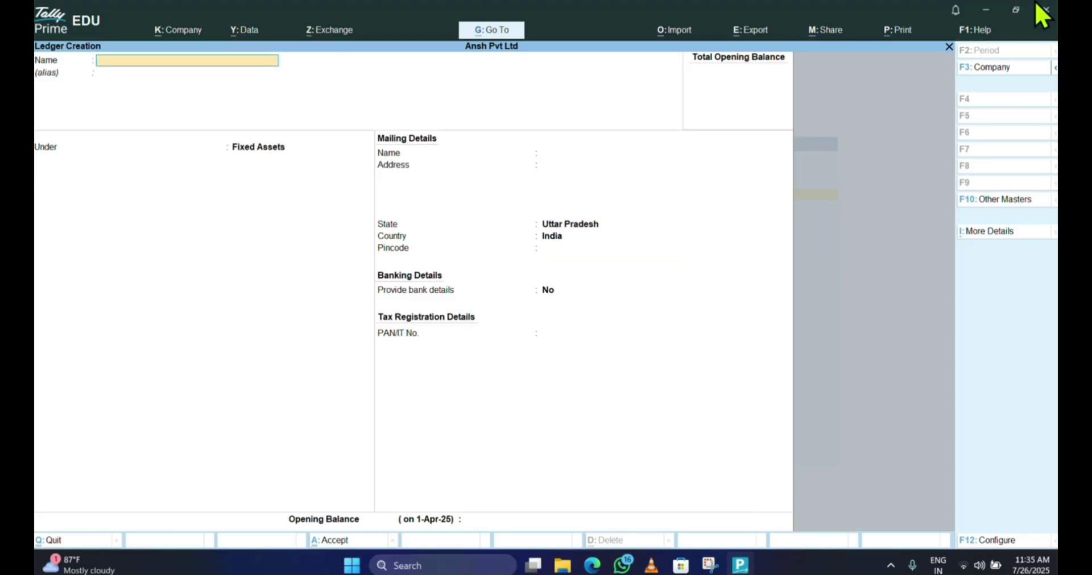